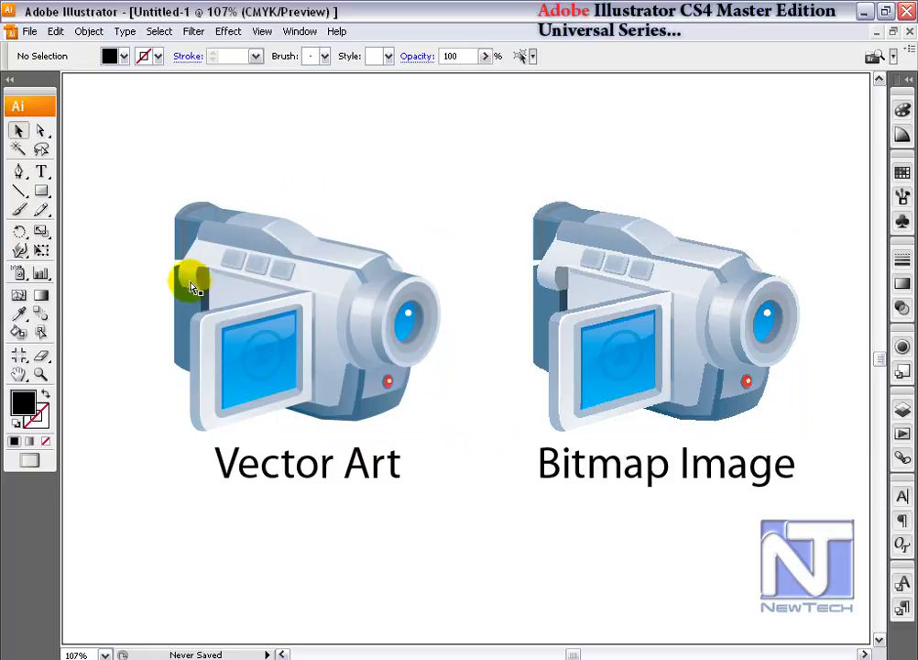
Step: Magnify the vector camcorder and the bitmap camcorder in turn to compare how smooth their edges are
{"action": "left_click_drag", "start_coordinate": [236, 164], "coordinate": [613, 480]}
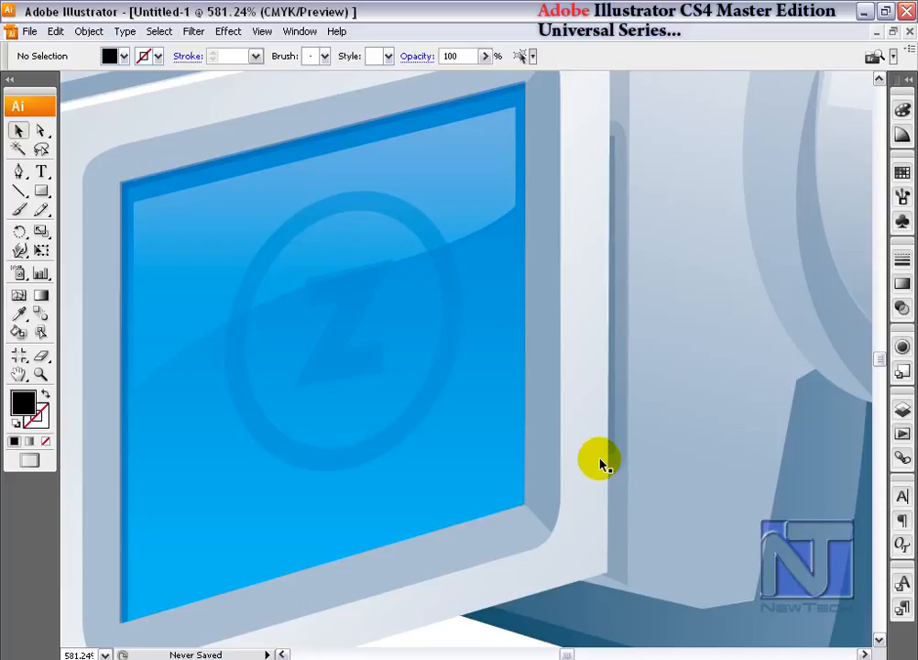
{"action": "key", "text": "ctrl+0"}
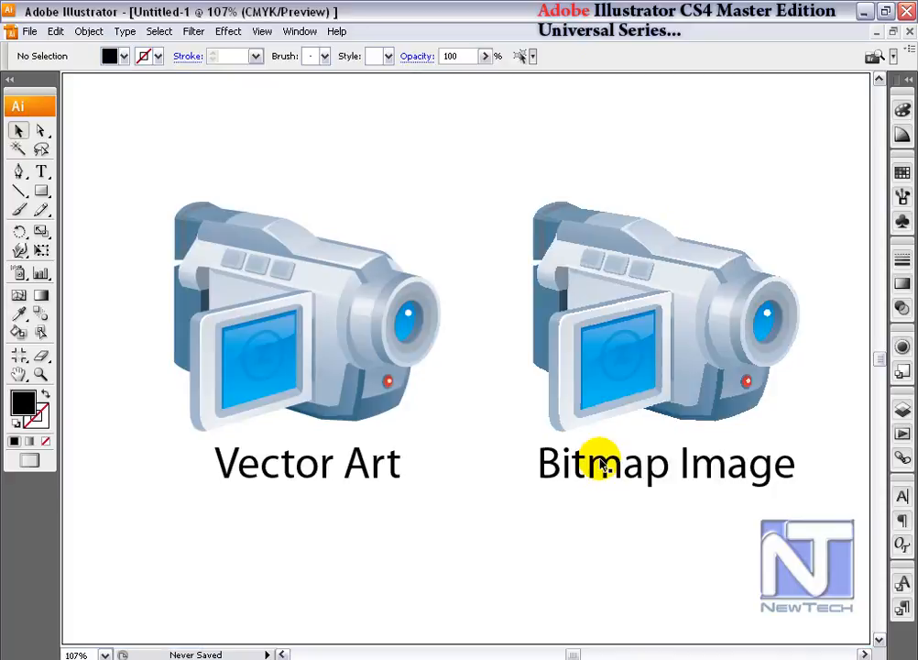
{"action": "left_click_drag", "start_coordinate": [537, 254], "coordinate": [715, 377]}
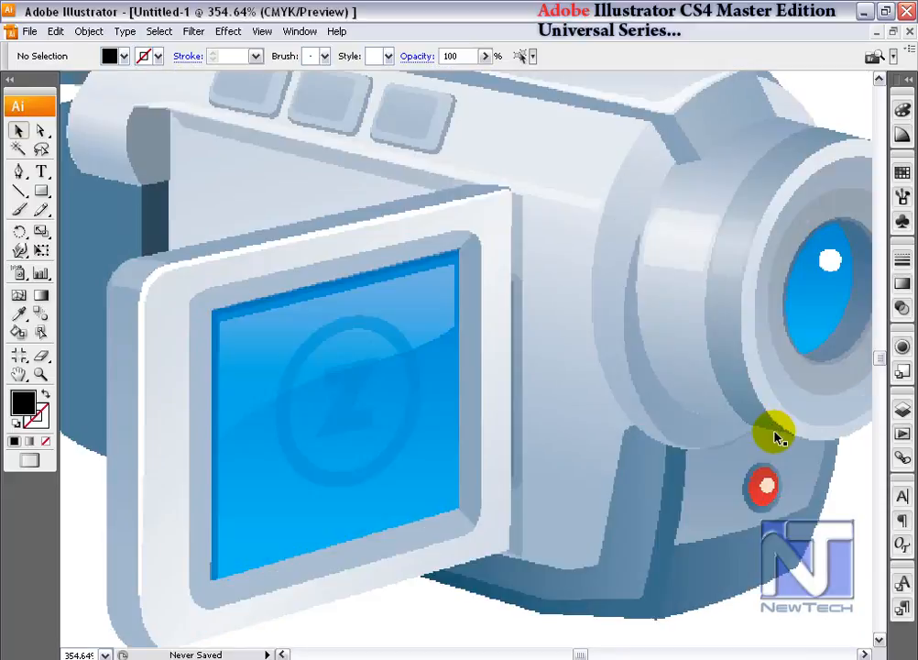
{"action": "left_click_drag", "start_coordinate": [201, 189], "coordinate": [468, 386]}
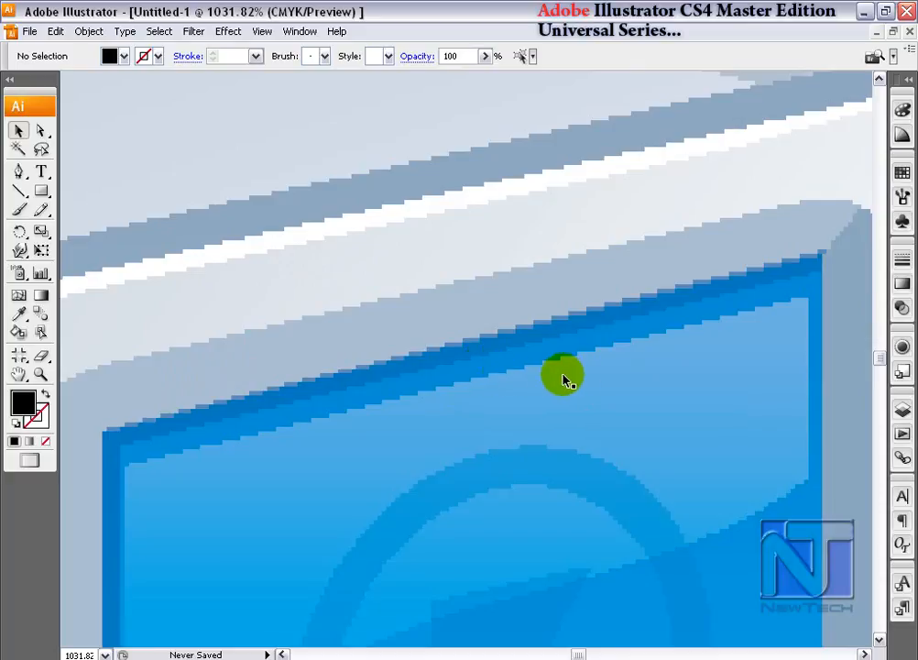
{"action": "key", "text": "ctrl+0"}
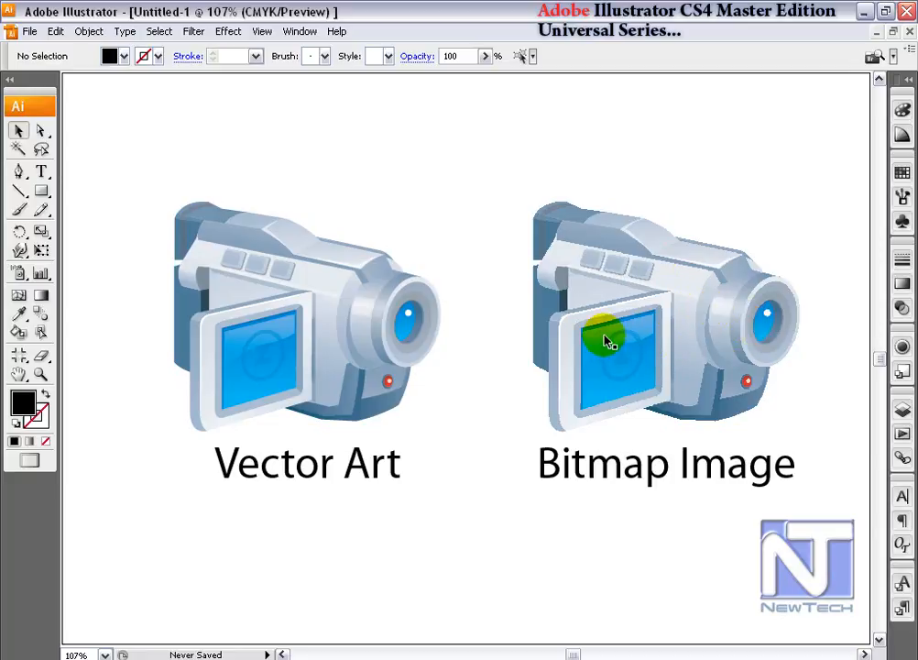
Step: Select the bitmap camcorder and the vector camcorder in turn to compare their underlying structure, clearing the selection each time
{"action": "left_click_drag", "start_coordinate": [555, 150], "coordinate": [702, 296]}
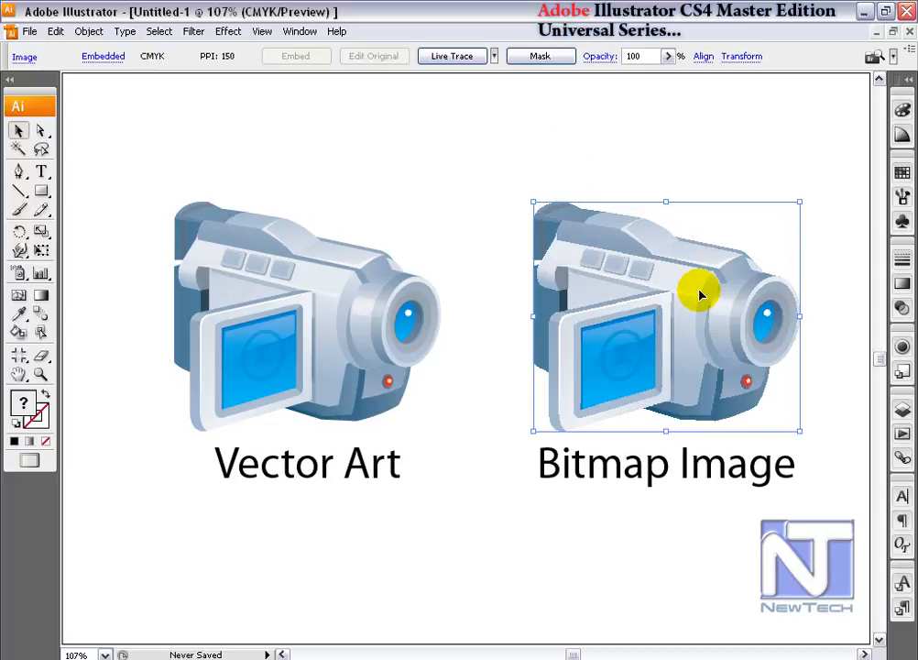
{"action": "left_click", "coordinate": [574, 150]}
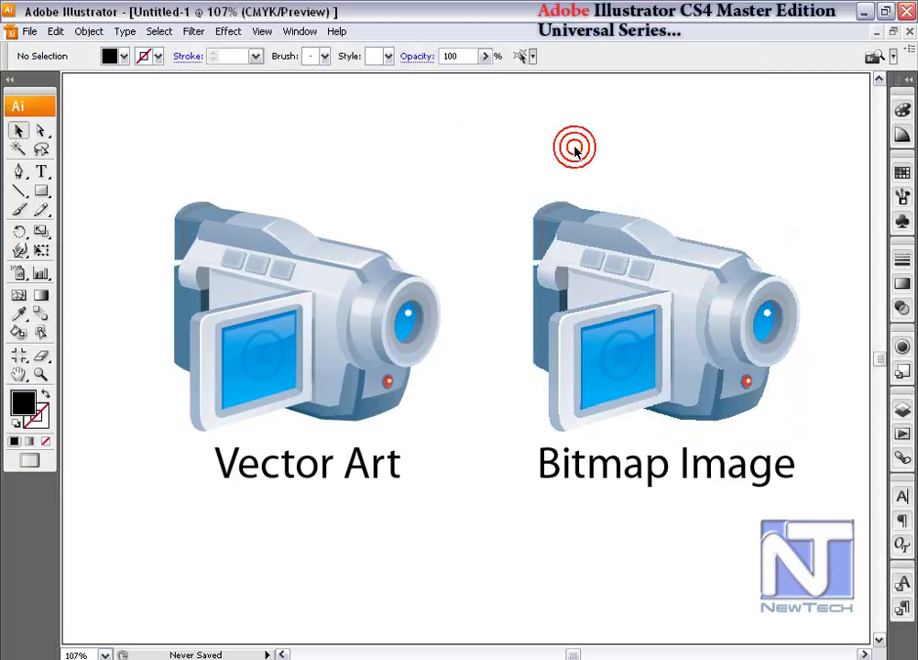
{"action": "left_click_drag", "start_coordinate": [211, 175], "coordinate": [323, 318]}
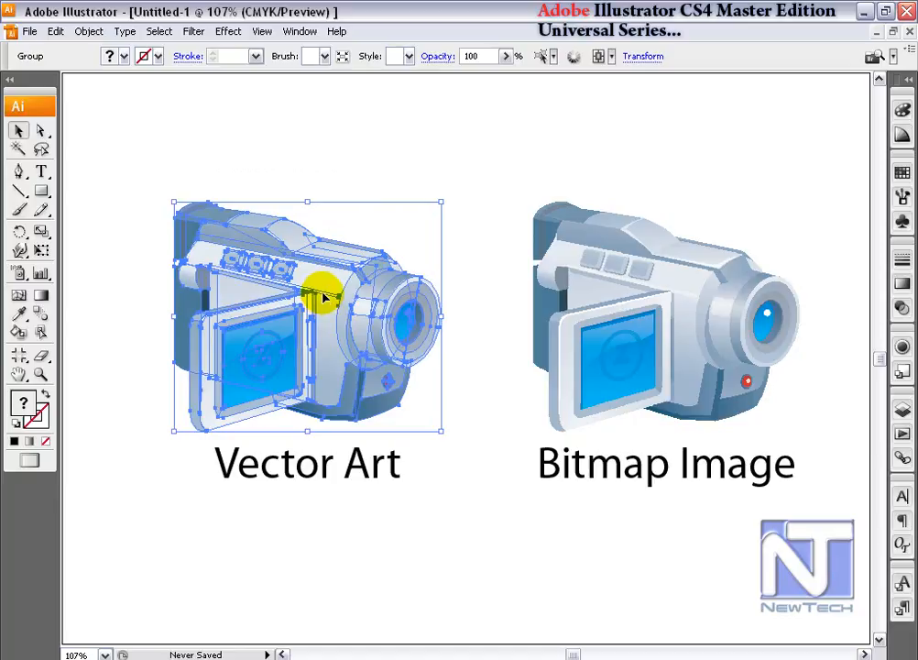
{"action": "left_click", "coordinate": [305, 174]}
Step: Examine the end points, corner points, smooth point and direction handles on the three labelled open paths
{"action": "left_click", "coordinate": [226, 266]}
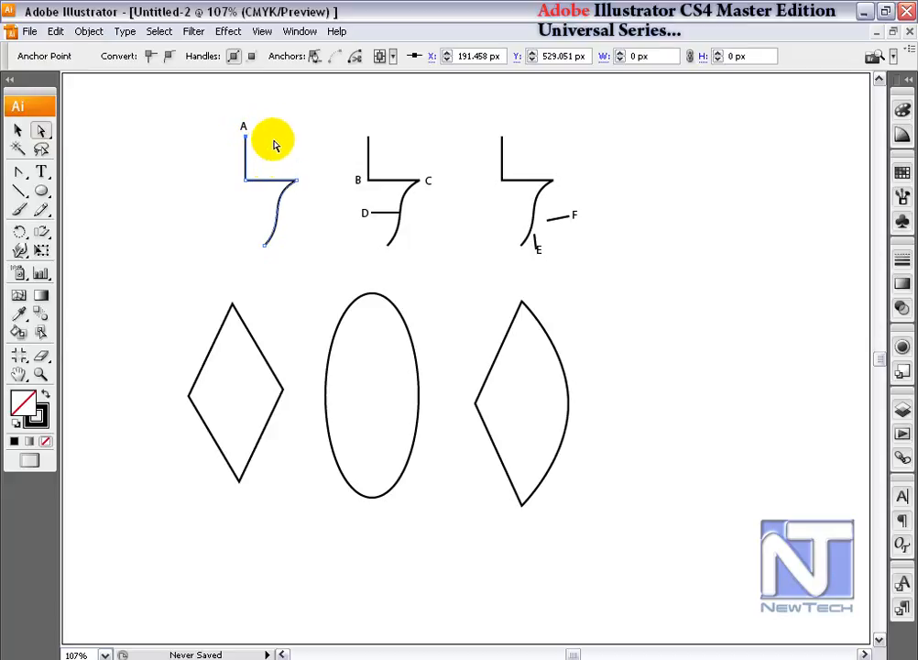
{"action": "left_click", "coordinate": [420, 185]}
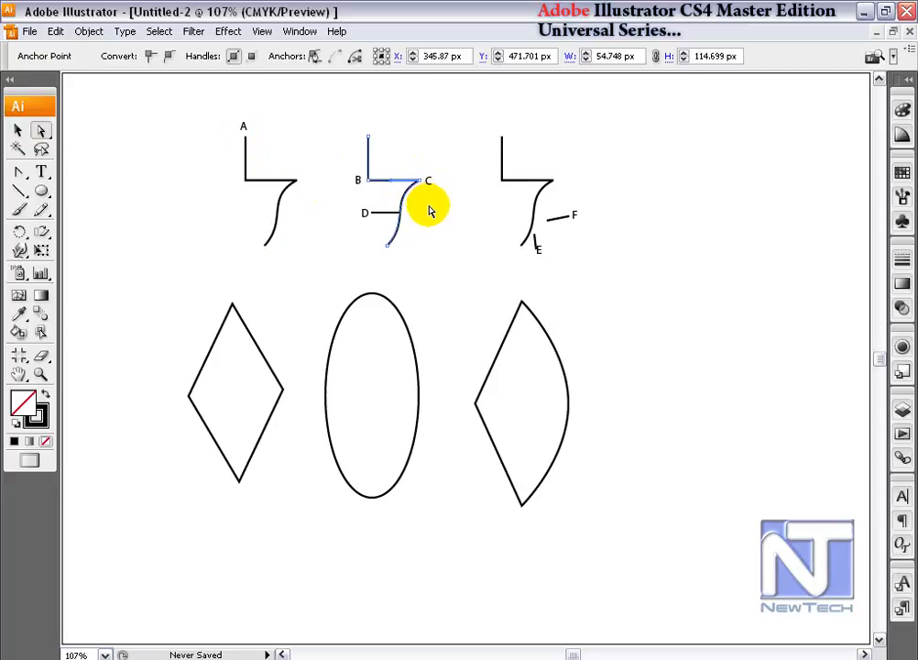
{"action": "left_click", "coordinate": [368, 180]}
{"action": "left_click", "coordinate": [374, 204]}
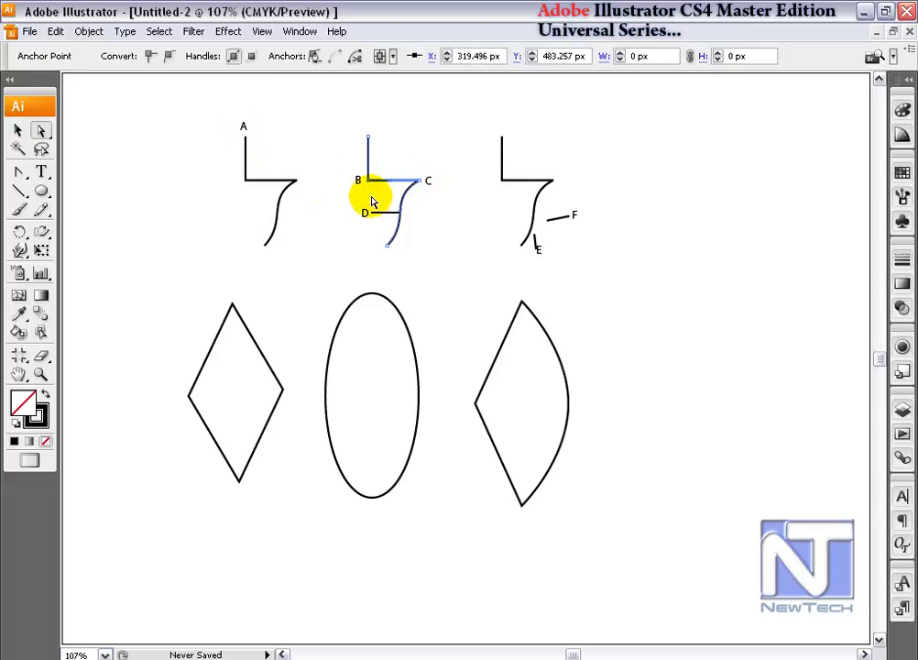
{"action": "left_click", "coordinate": [535, 209]}
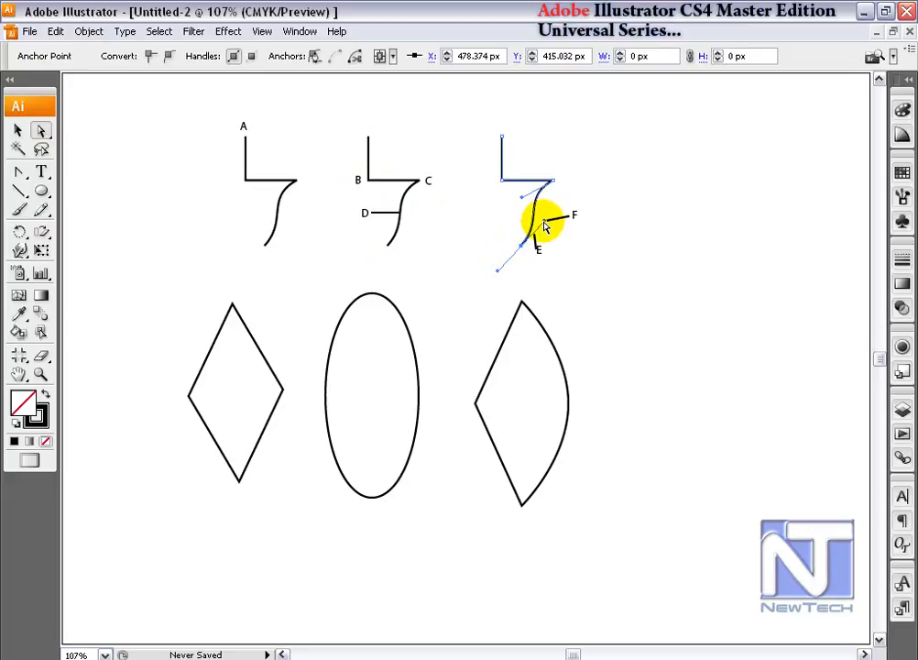
Step: Inspect the anchor points of the diamond, the ellipse and the half-curved shape to compare corner and smooth points
{"action": "left_click", "coordinate": [248, 333]}
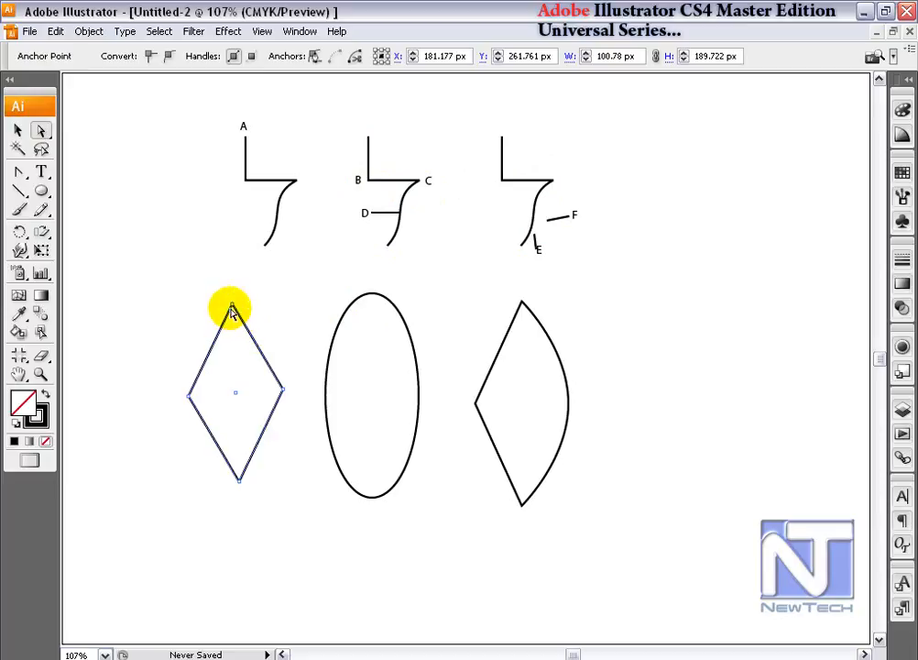
{"action": "left_click", "coordinate": [371, 294]}
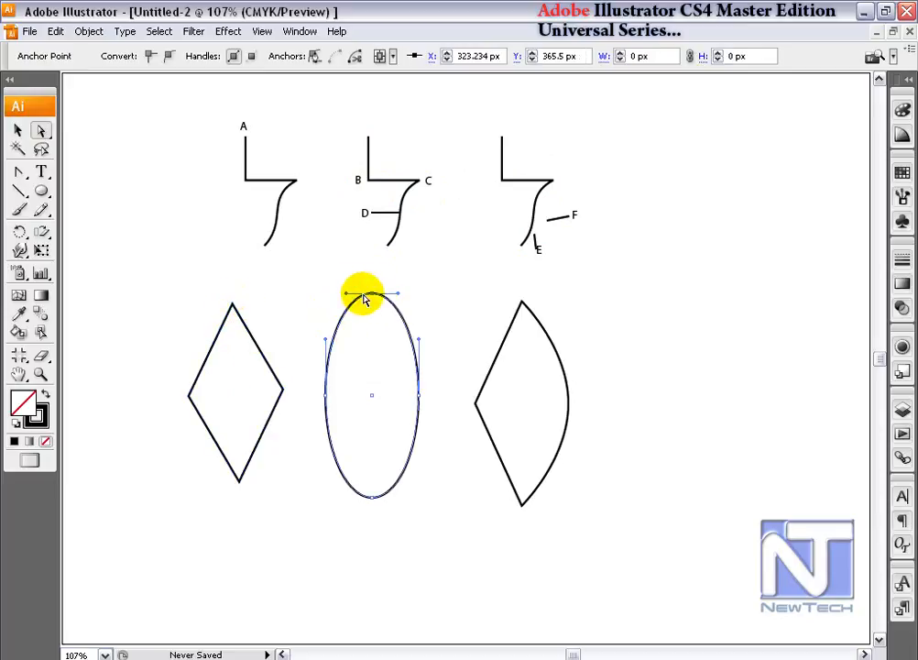
{"action": "left_click", "coordinate": [522, 302]}
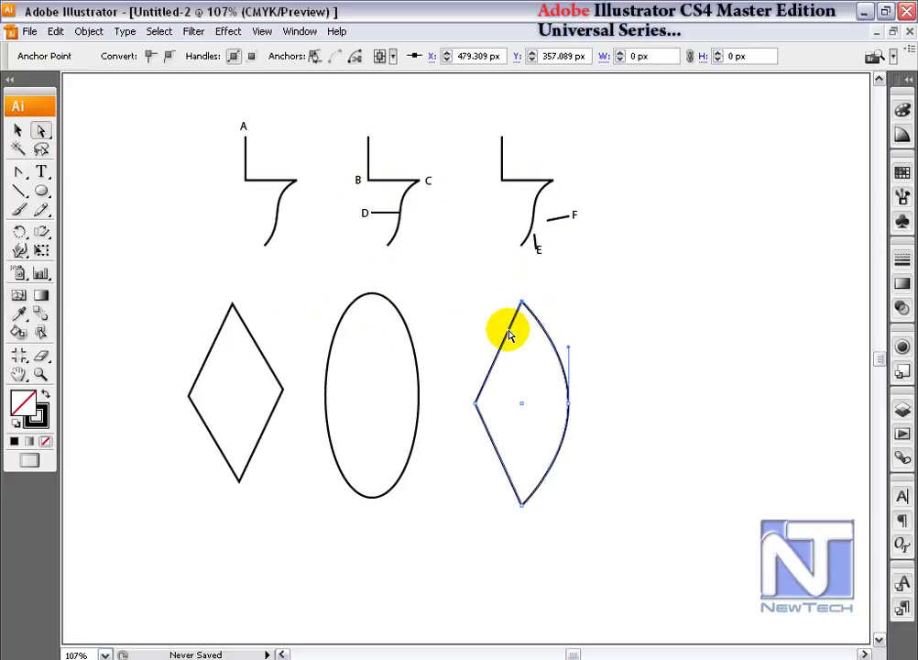
{"action": "left_click", "coordinate": [396, 306]}
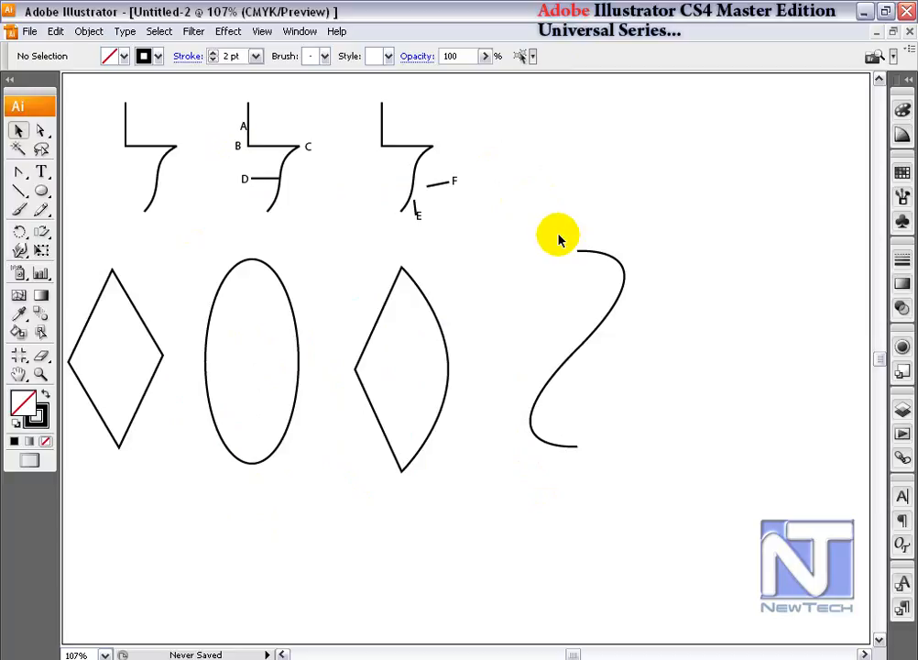
Step: Select the S-curve's middle and lower anchor points with the Direct Selection tool to examine their direction lines
{"action": "left_click", "coordinate": [41, 134]}
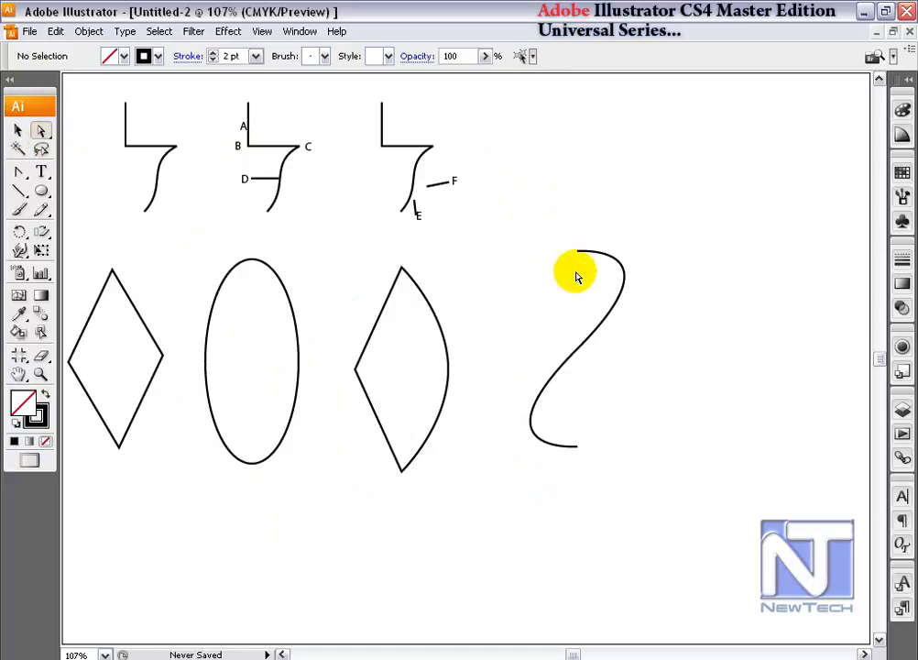
{"action": "left_click", "coordinate": [583, 355]}
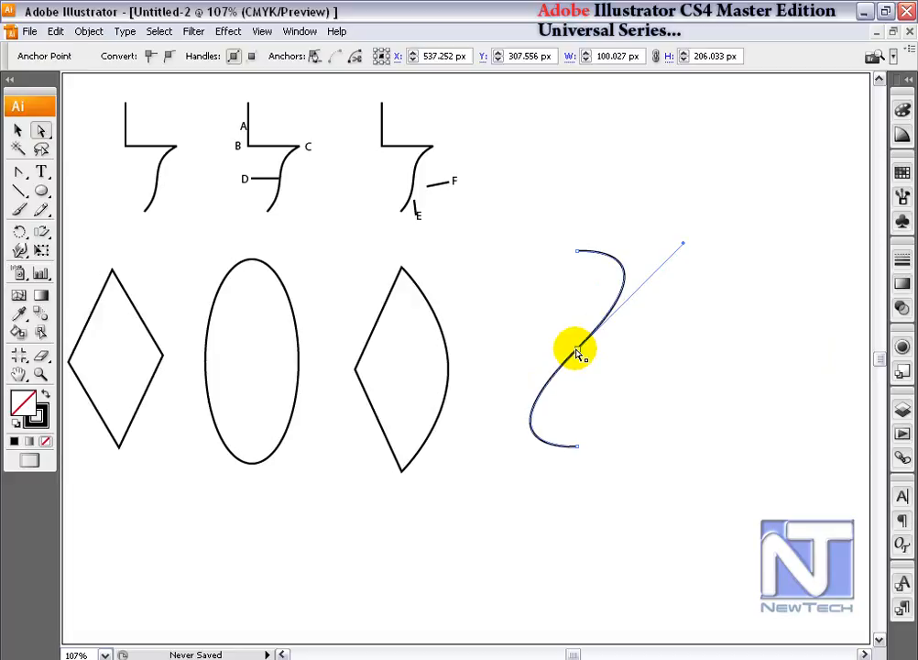
{"action": "left_click", "coordinate": [578, 353]}
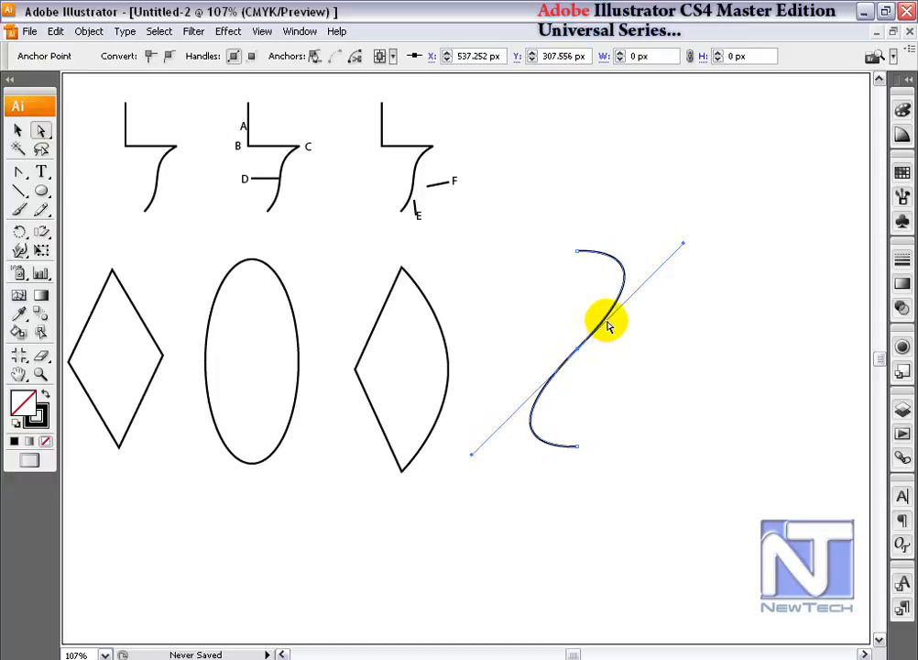
{"action": "left_click", "coordinate": [578, 447]}
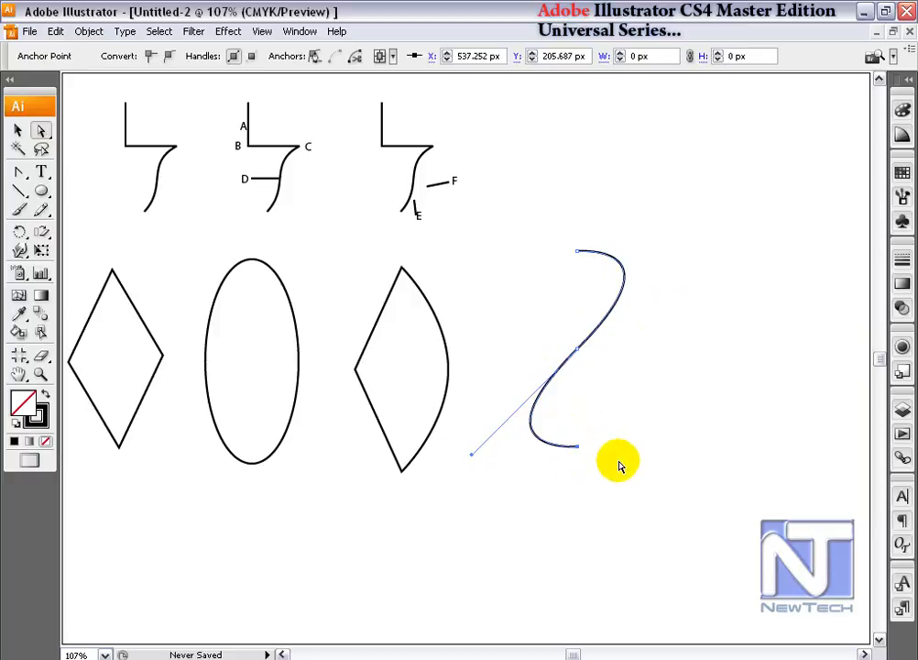
Step: Pull direction handles out of the S-curve's lower and upper end points with the Convert Anchor Point tool
{"action": "key", "text": "shift+c"}
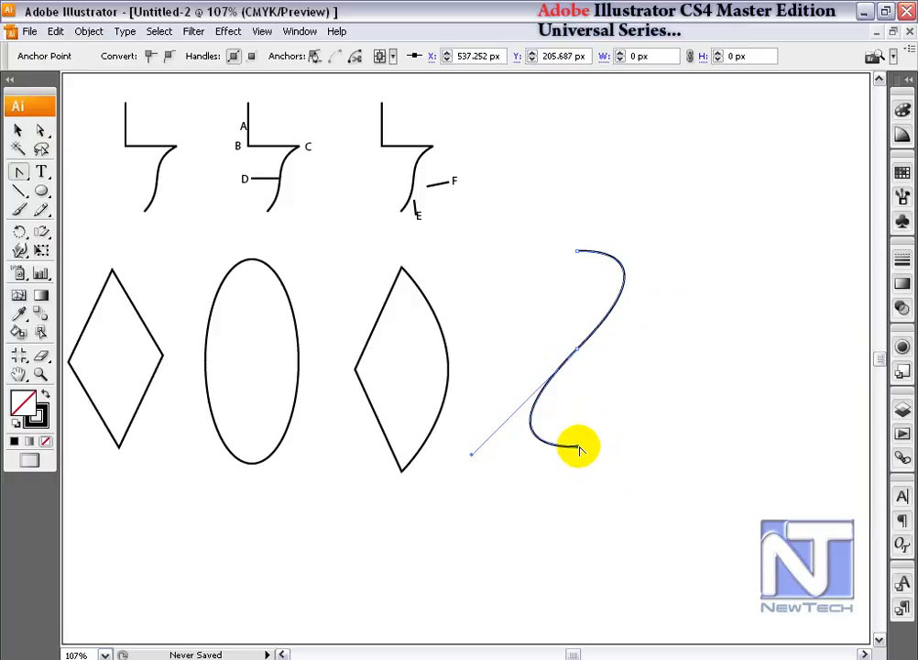
{"action": "left_click_drag", "start_coordinate": [19, 172], "coordinate": [144, 237]}
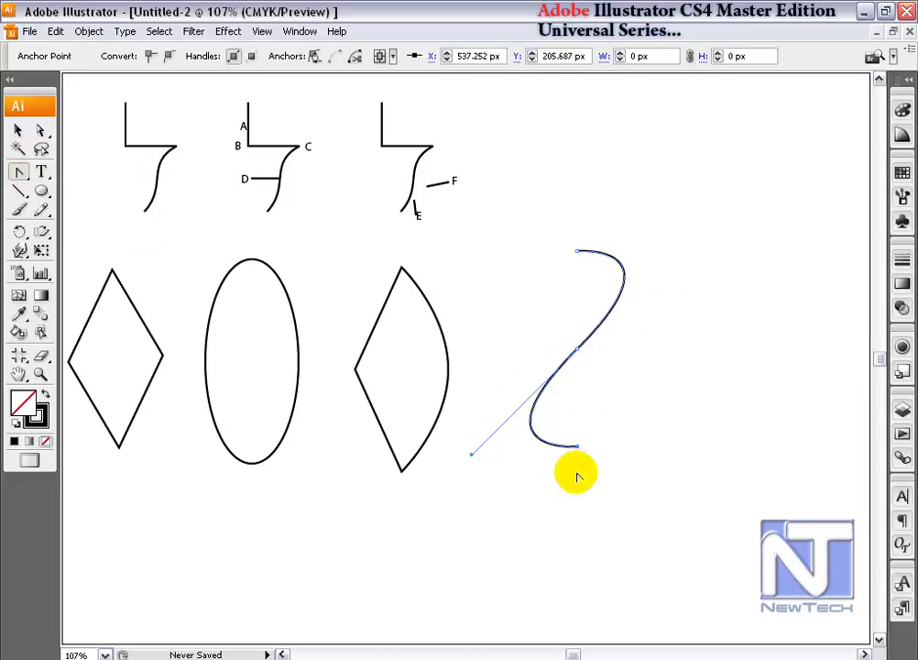
{"action": "left_click_drag", "start_coordinate": [578, 446], "coordinate": [593, 430]}
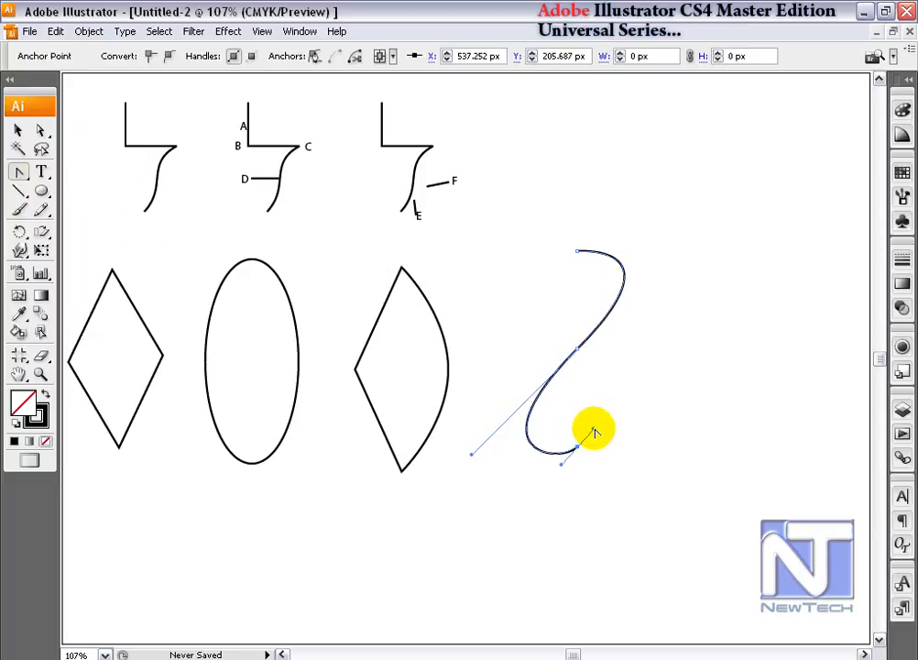
{"action": "left_click_drag", "start_coordinate": [577, 253], "coordinate": [566, 267]}
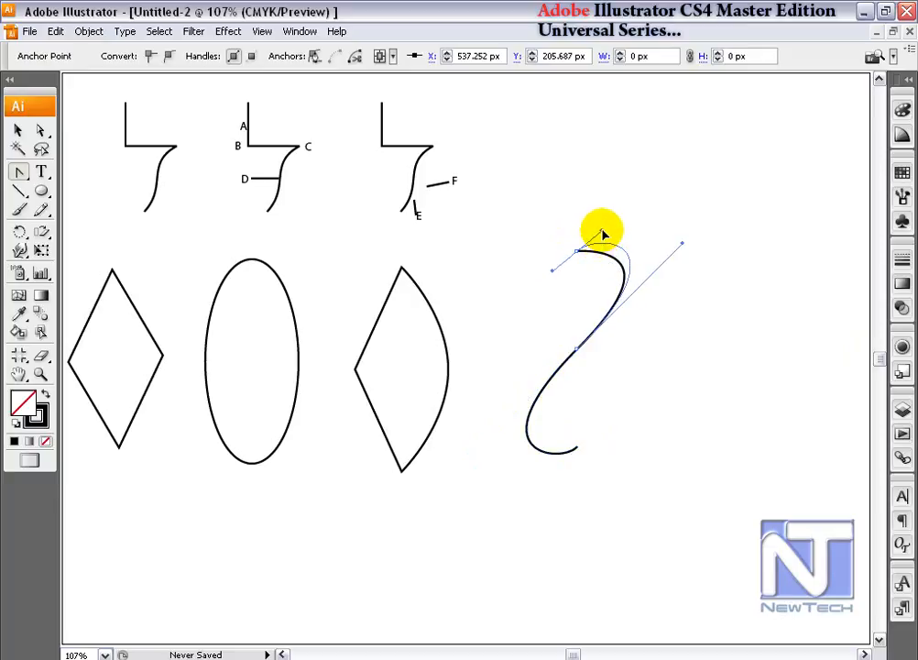
{"action": "left_click_drag", "start_coordinate": [603, 235], "coordinate": [602, 231]}
Step: Select all the S-curve's anchor points and swing the middle point's upper handle to the opposite side, reversing the curve
{"action": "left_click", "coordinate": [39, 129]}
{"action": "left_click_drag", "start_coordinate": [533, 207], "coordinate": [608, 509]}
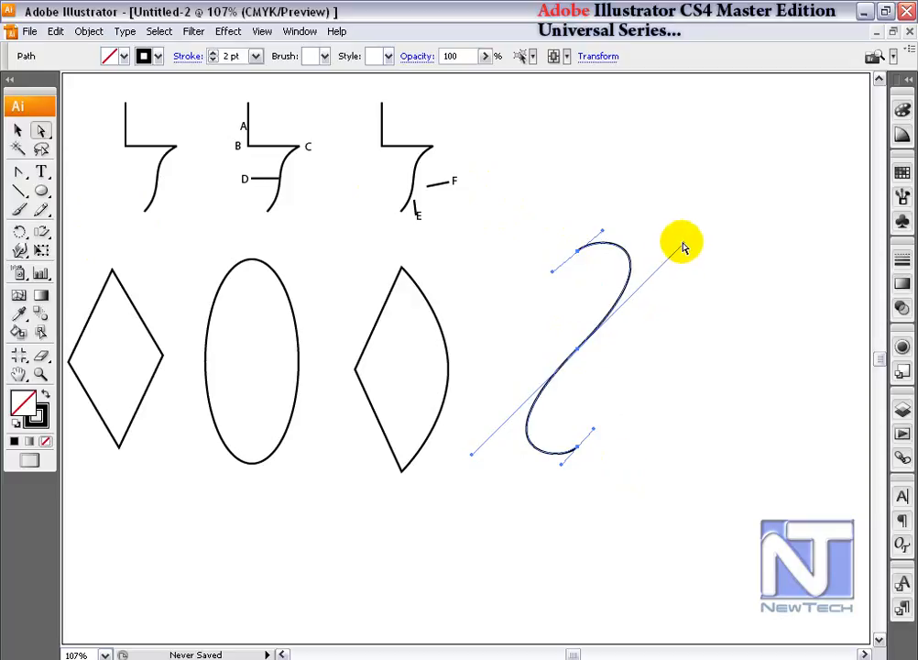
{"action": "left_click_drag", "start_coordinate": [685, 247], "coordinate": [493, 269]}
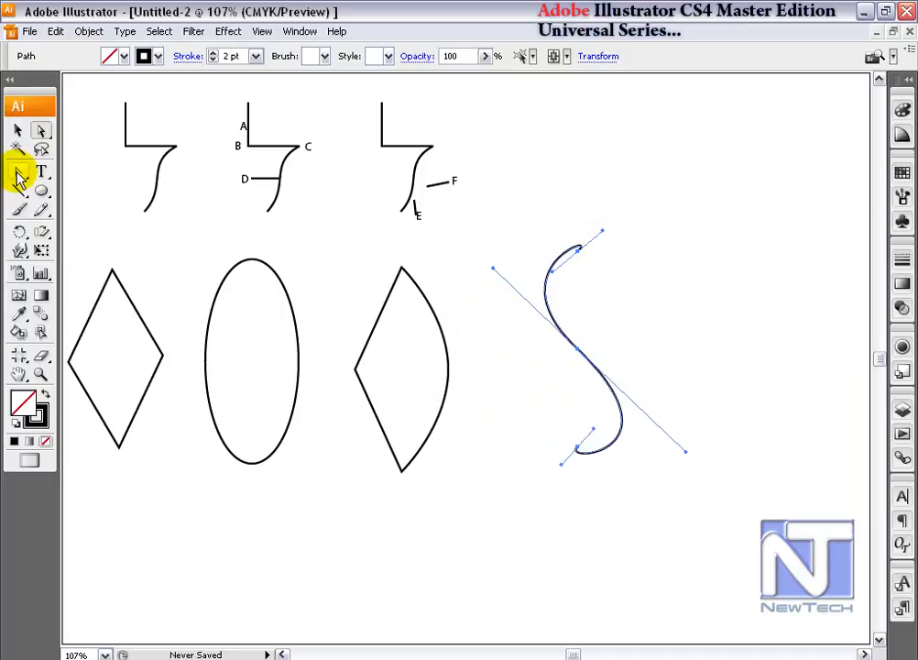
Step: Convert the curve's middle smooth point to a corner by moving its two handles independently into a 3-shaped path
{"action": "left_click", "coordinate": [19, 174]}
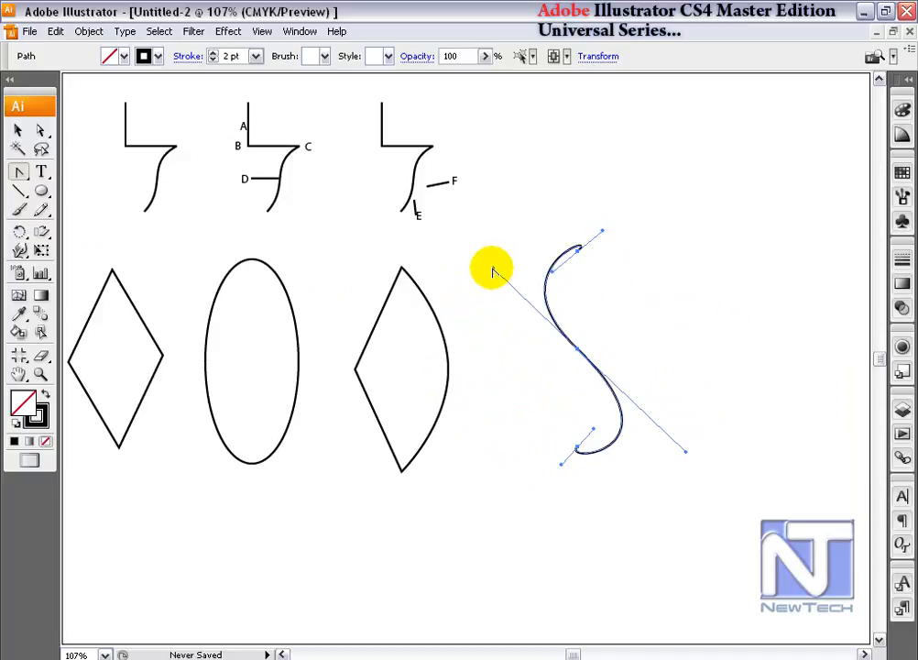
{"action": "left_click_drag", "start_coordinate": [492, 272], "coordinate": [670, 307]}
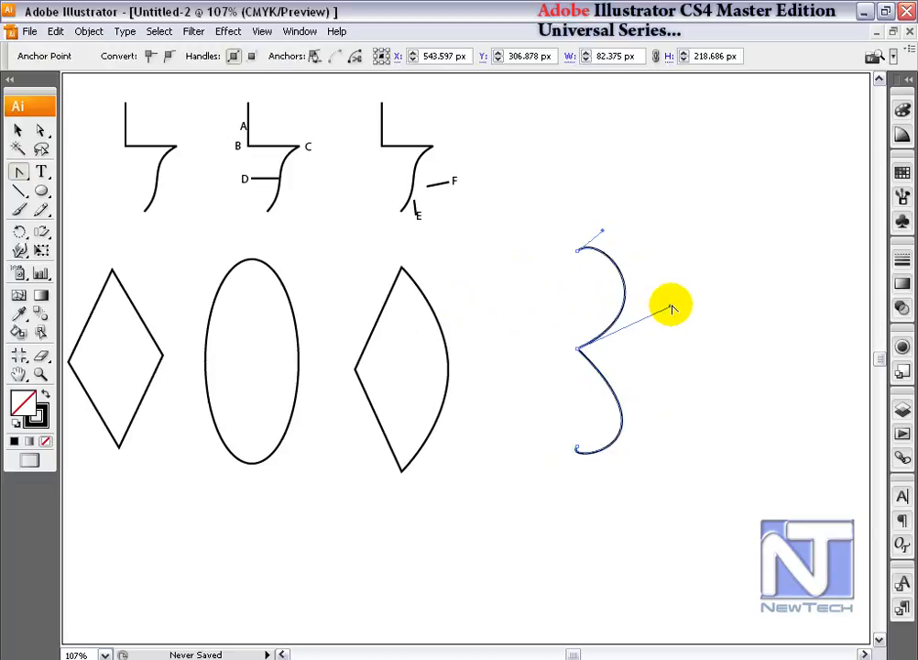
{"action": "left_click_drag", "start_coordinate": [586, 368], "coordinate": [695, 400]}
{"action": "key", "text": "a"}
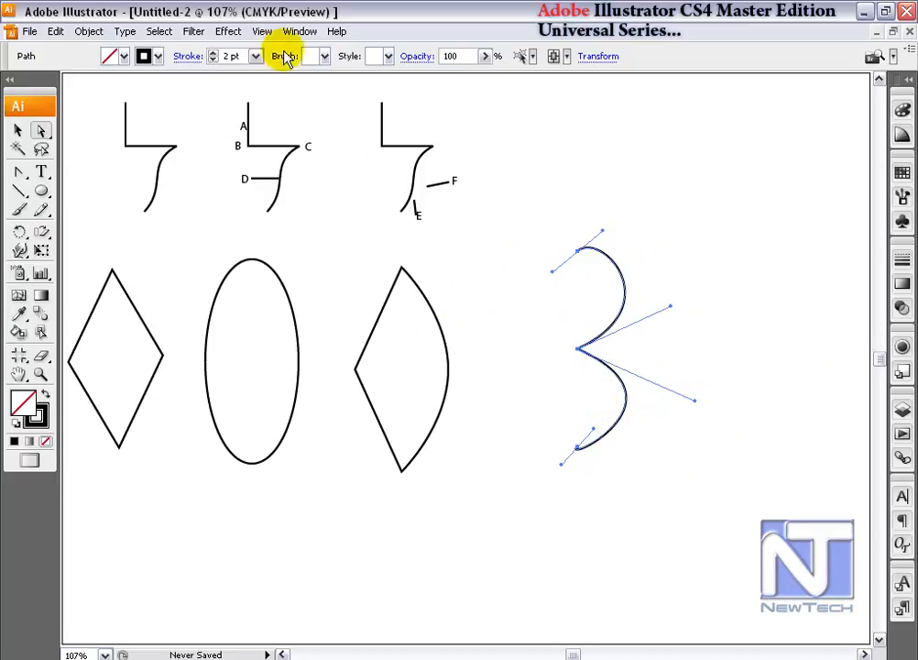
Step: Hide the selection edges of the 3-shaped path and show them again
{"action": "left_click", "coordinate": [262, 32]}
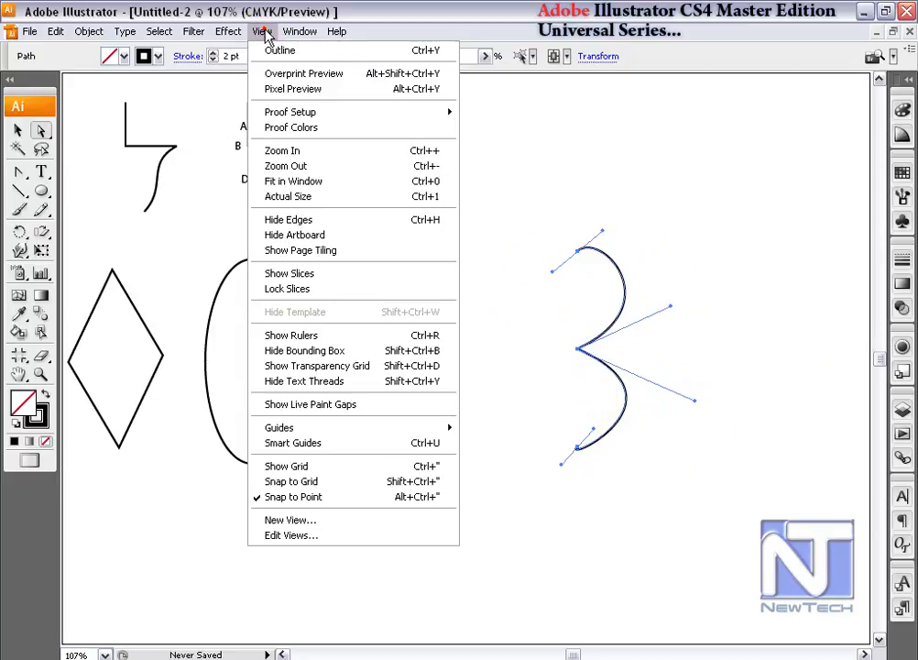
{"action": "left_click", "coordinate": [302, 220]}
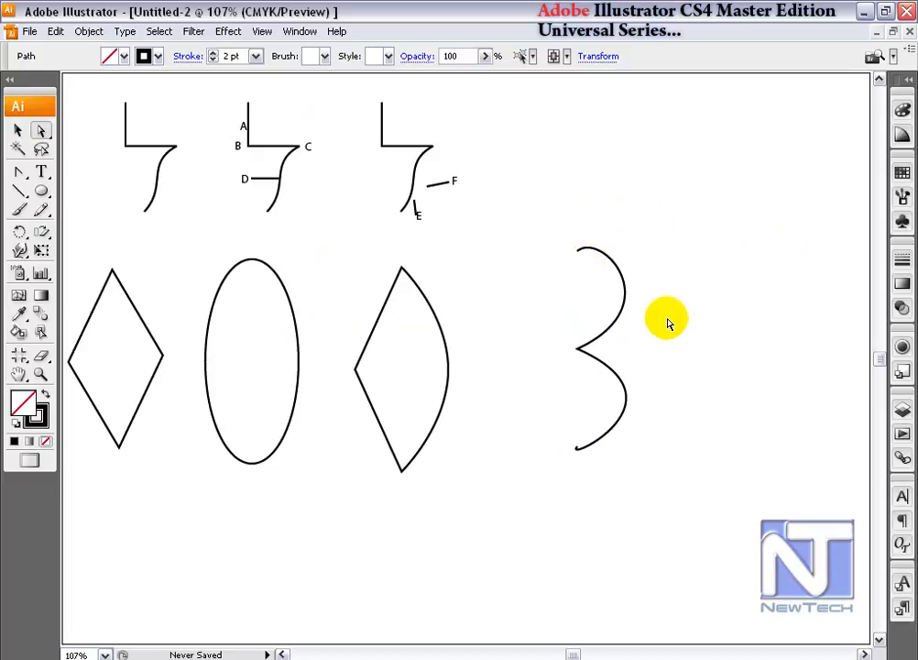
{"action": "left_click", "coordinate": [262, 31]}
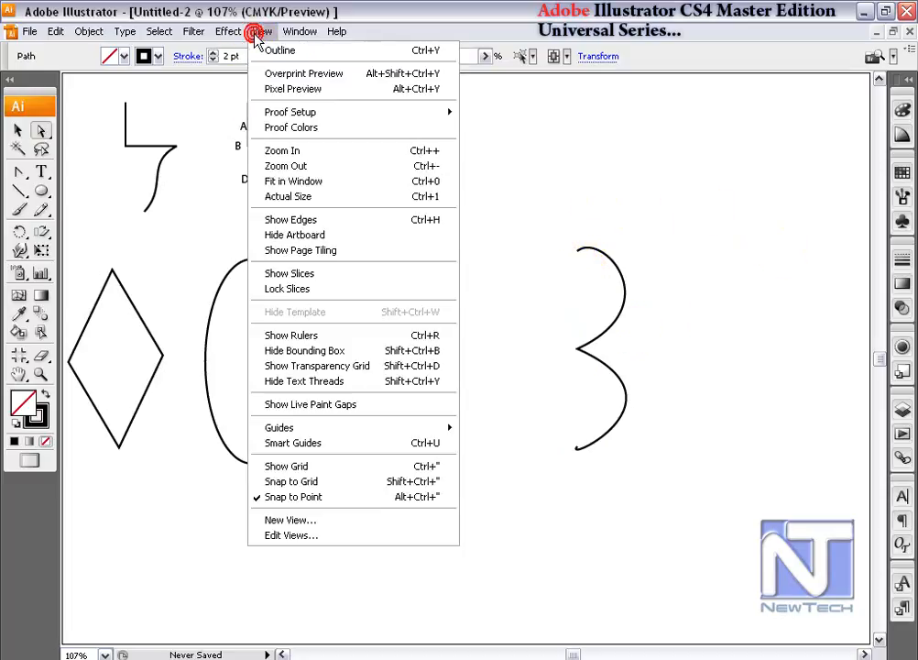
{"action": "left_click", "coordinate": [313, 229]}
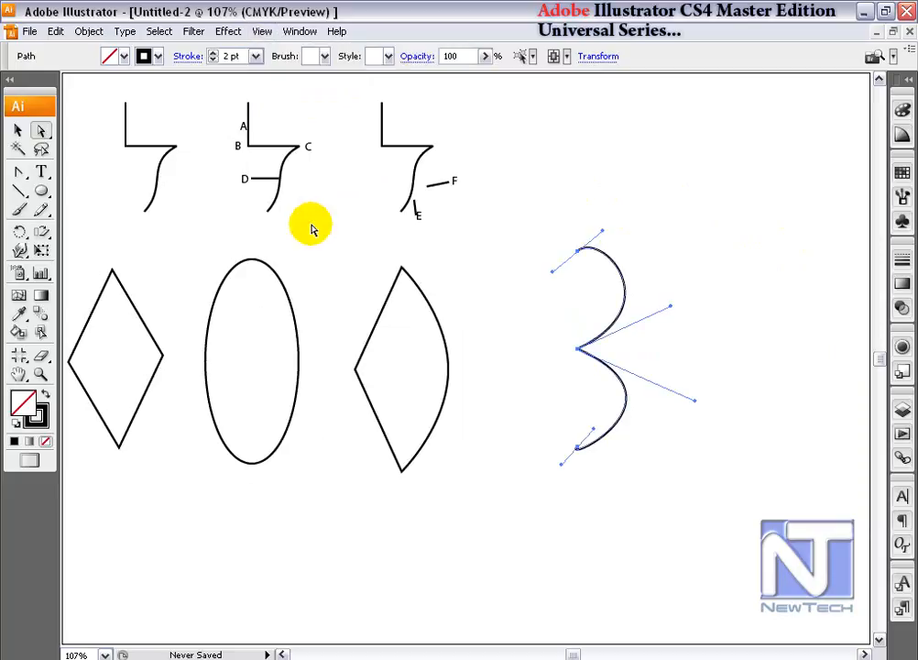
Step: Select the whole 3-shaped path with the Selection tool, hide its selection edges and show them again
{"action": "left_click", "coordinate": [19, 131]}
{"action": "left_click", "coordinate": [599, 183]}
{"action": "left_click", "coordinate": [609, 257]}
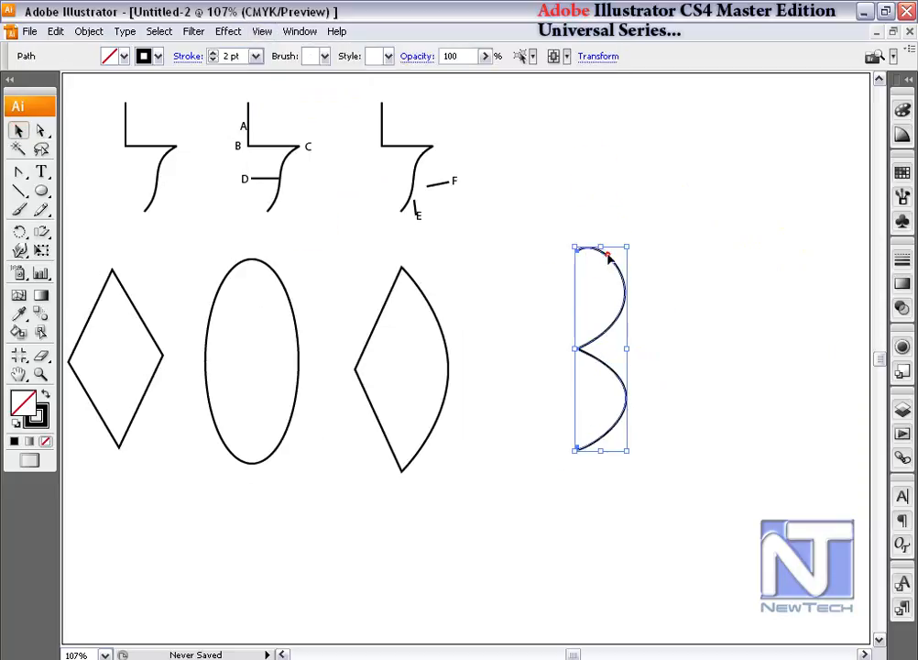
{"action": "left_click", "coordinate": [265, 33]}
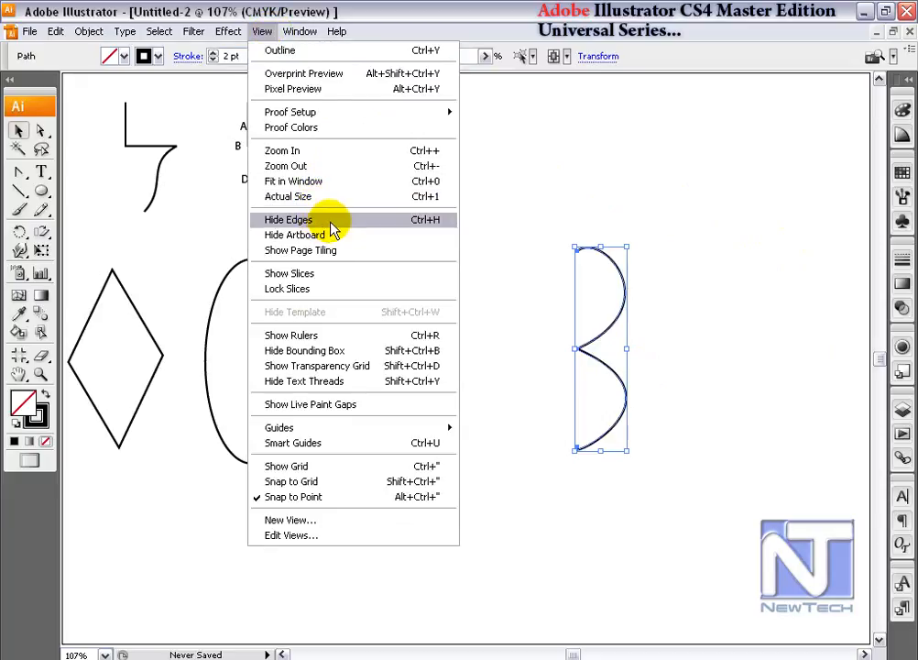
{"action": "left_click", "coordinate": [331, 229]}
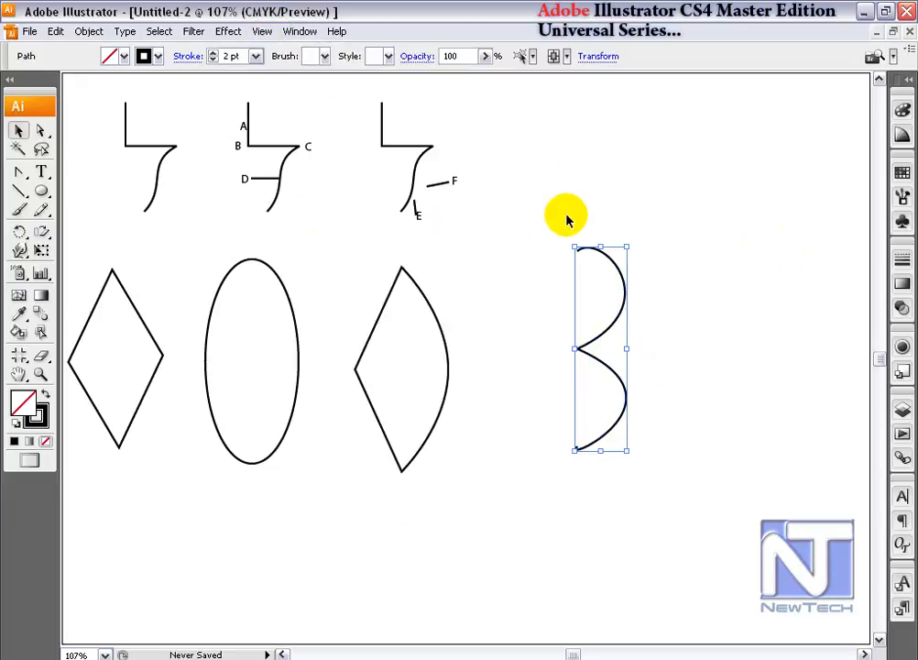
{"action": "left_click", "coordinate": [263, 33]}
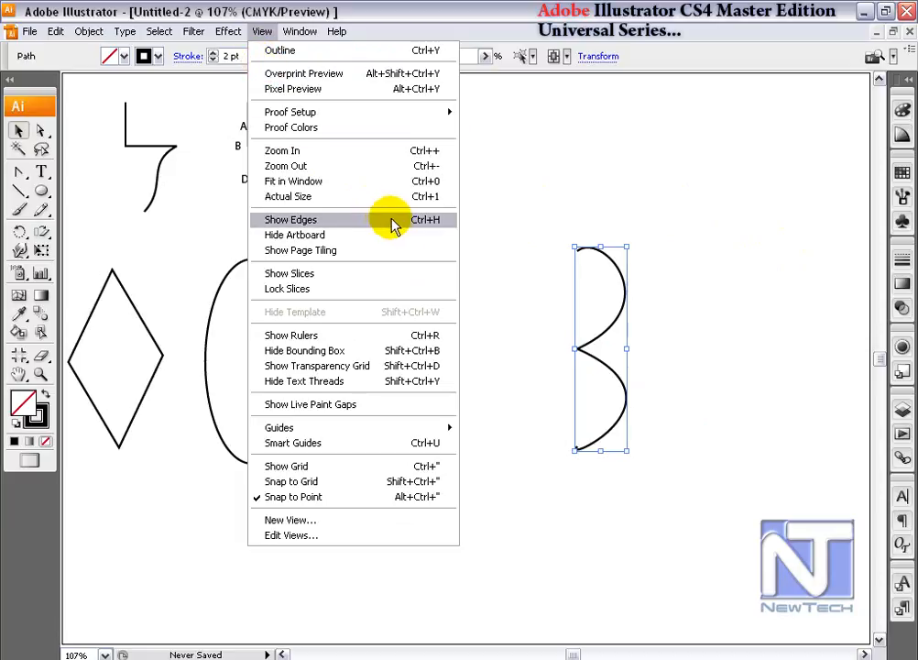
{"action": "left_click", "coordinate": [329, 221]}
Step: Direct-select only the upper end point of the 3-shaped path and hide its edges and direction handles
{"action": "left_click_drag", "start_coordinate": [568, 232], "coordinate": [600, 269]}
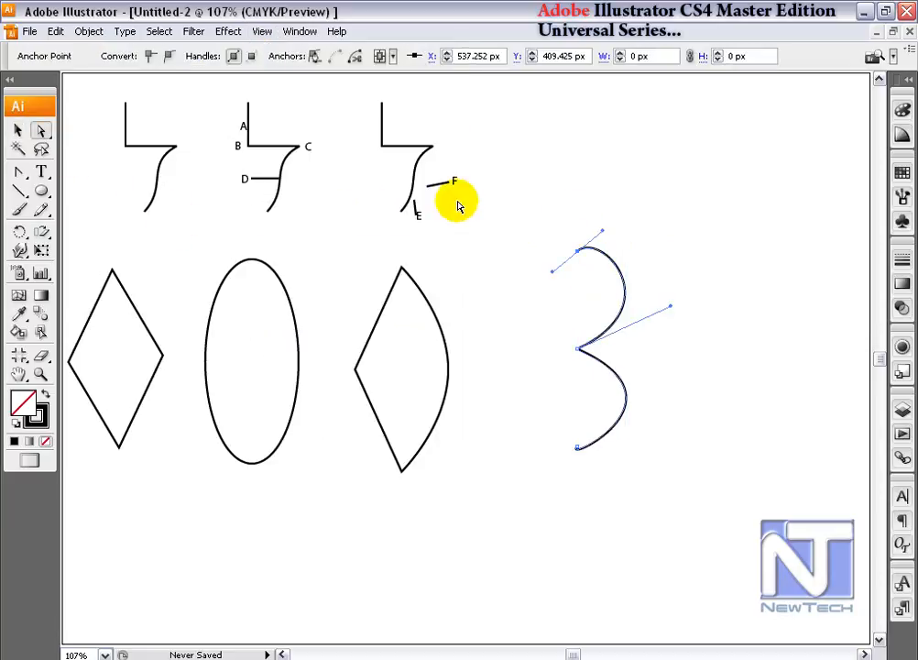
{"action": "left_click", "coordinate": [263, 31]}
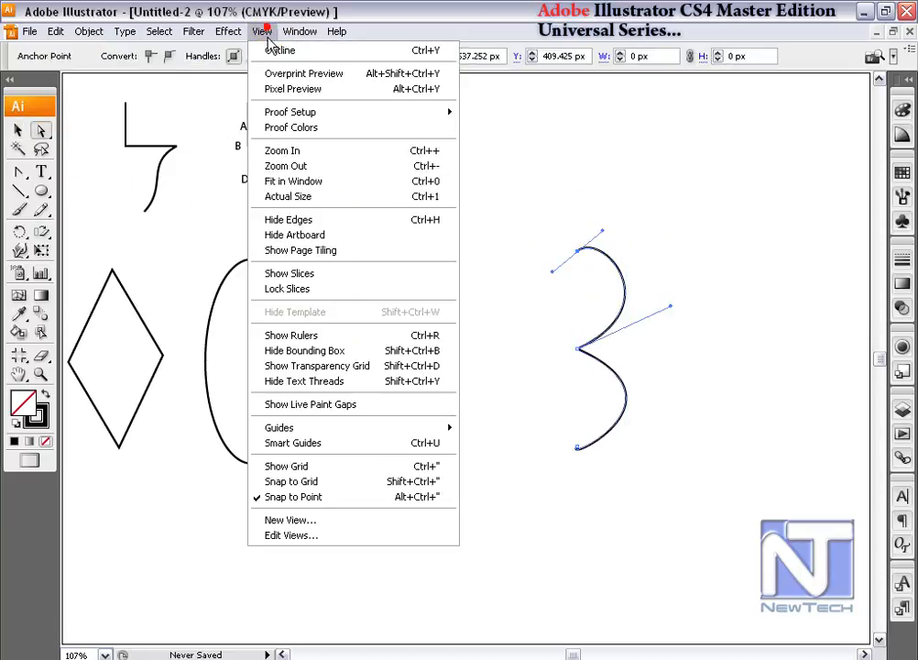
{"action": "left_click", "coordinate": [339, 220]}
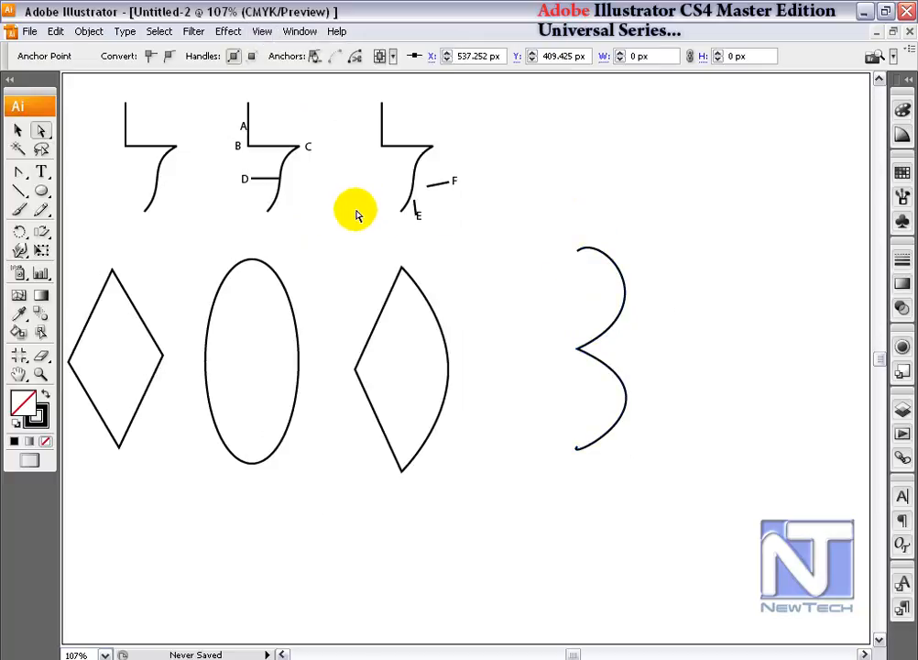
Step: Select the 3-shaped path's upper and middle anchor points together, hide their direction handles and show them again
{"action": "left_click_drag", "start_coordinate": [564, 228], "coordinate": [587, 365]}
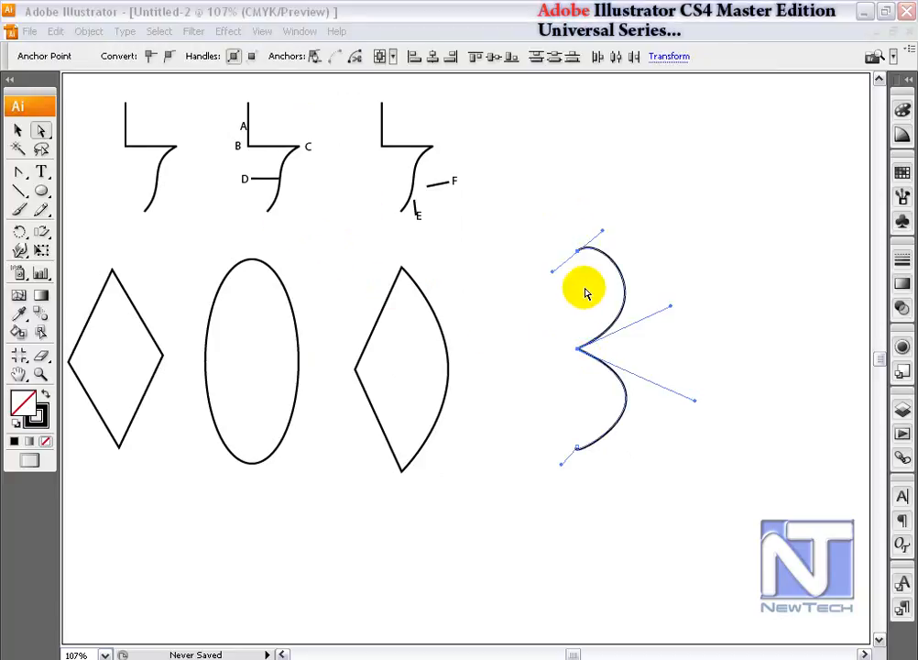
{"action": "left_click", "coordinate": [438, 13]}
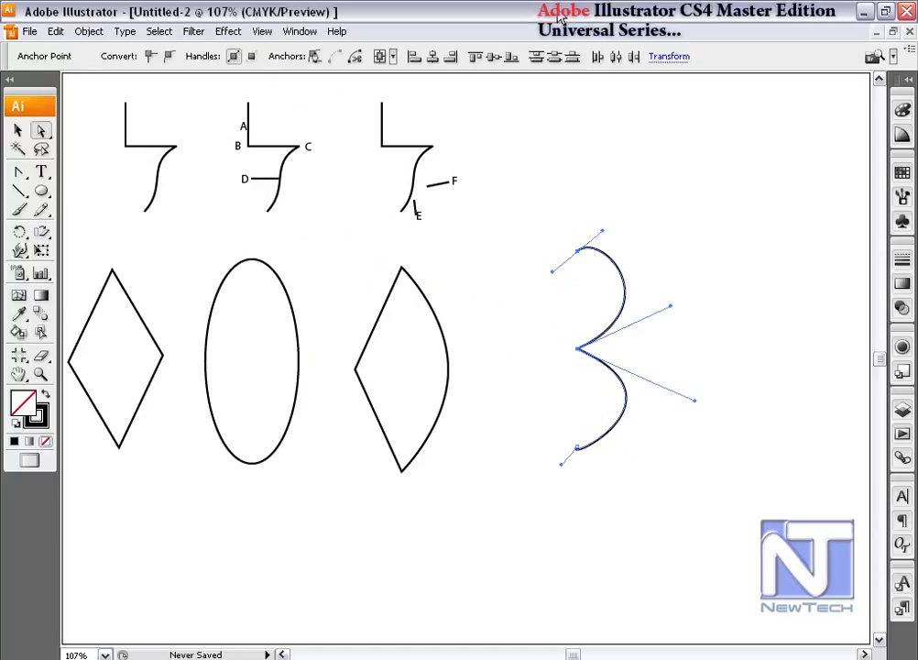
{"action": "left_click", "coordinate": [253, 58]}
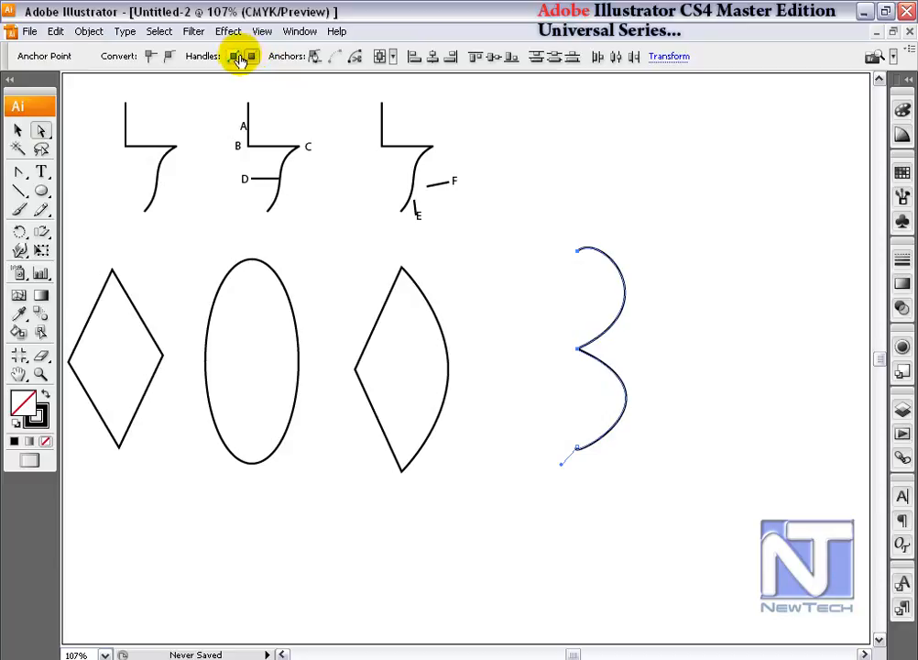
{"action": "left_click", "coordinate": [235, 57]}
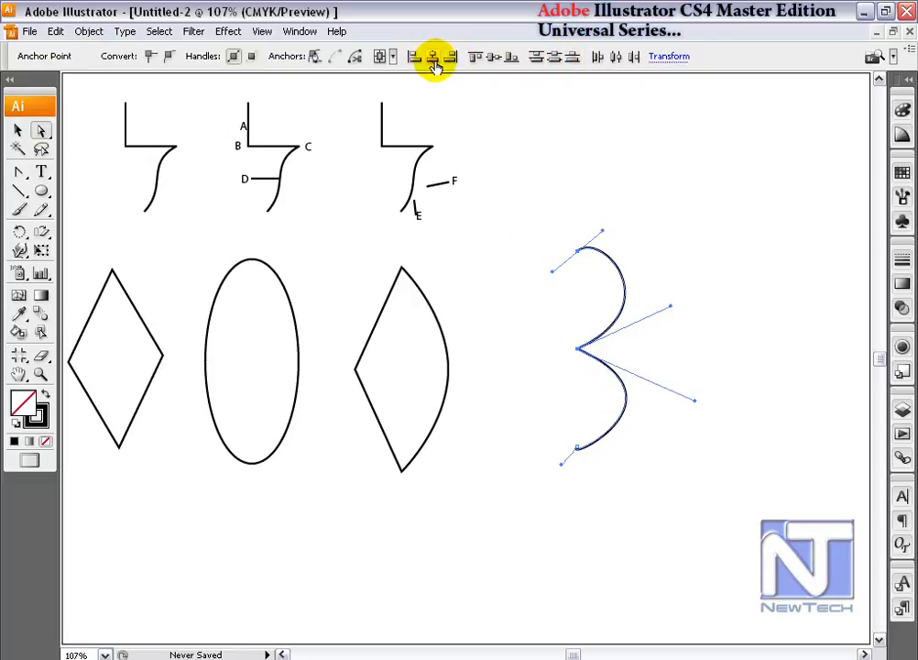
Step: Align the path's upper and middle anchor points on their vertical centers, and undo the alignment
{"action": "mouse_move", "coordinate": [546, 211]}
{"action": "left_mouse_down"}
{"action": "mouse_move", "coordinate": [586, 381]}
{"action": "mouse_move", "coordinate": [599, 400]}
{"action": "left_mouse_up"}
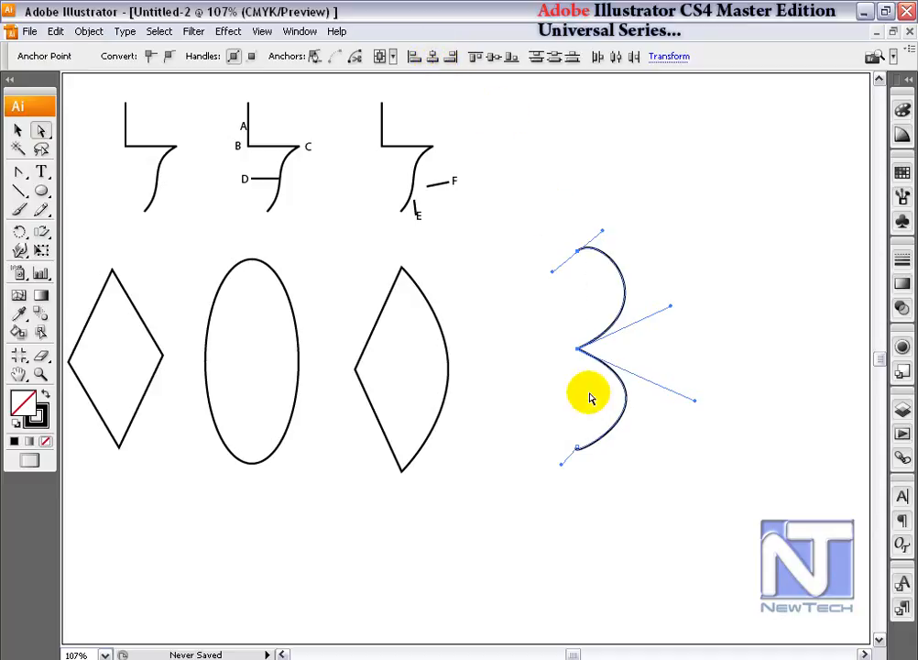
{"action": "left_click", "coordinate": [494, 57]}
{"action": "key", "text": "ctrl+z"}
Step: Reshape the 3-shaped path into wider curves by adjusting its end points and handles, and select its upper and middle anchor points
{"action": "left_click_drag", "start_coordinate": [538, 211], "coordinate": [632, 473]}
{"action": "left_click", "coordinate": [535, 229]}
{"action": "left_click_drag", "start_coordinate": [586, 362], "coordinate": [595, 394]}
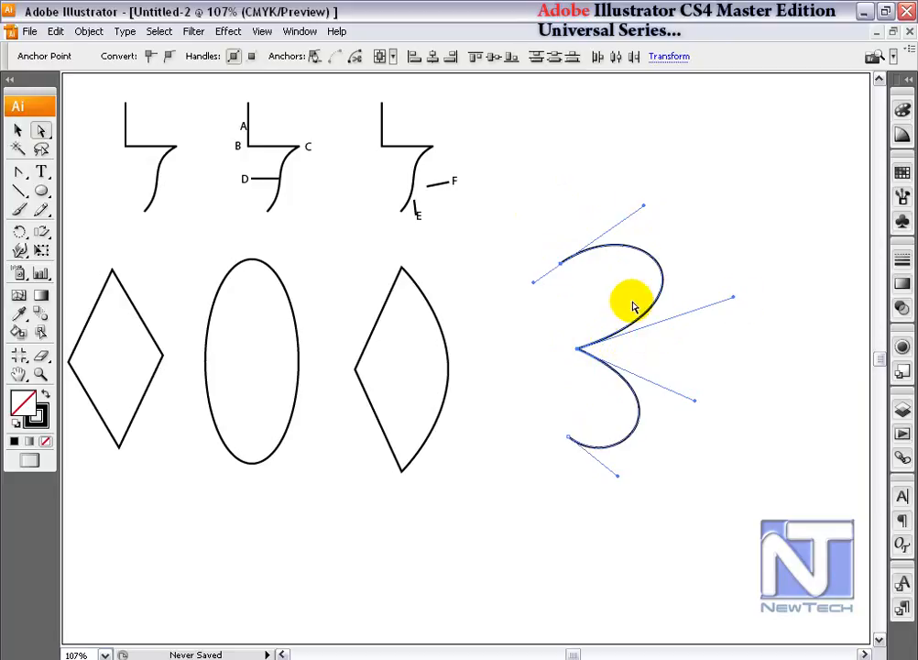
Step: Hide handles for multiple selected anchor points and compare by selecting the path's upper and middle points one at a time
{"action": "left_click", "coordinate": [251, 59]}
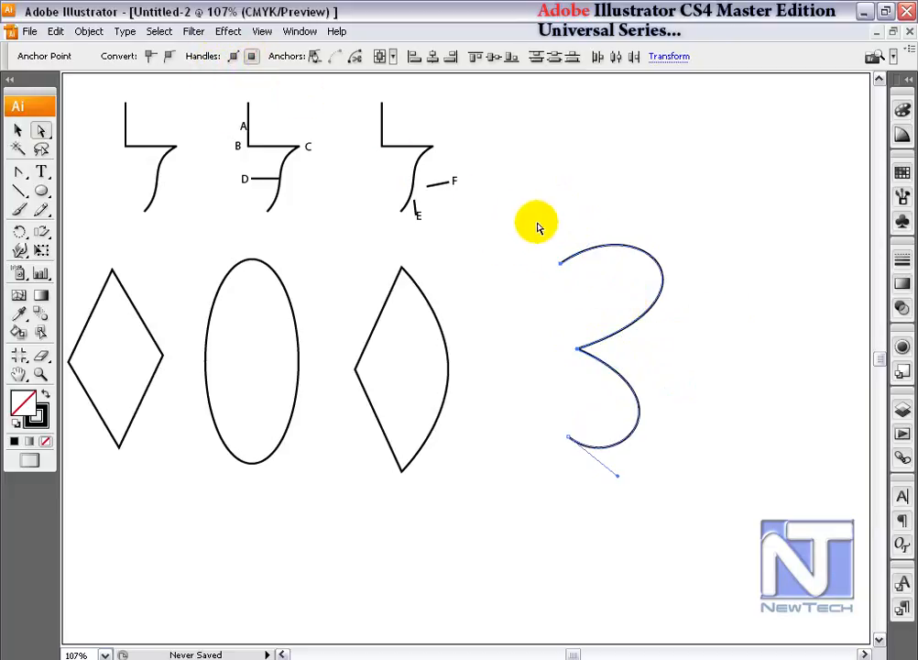
{"action": "left_click_drag", "start_coordinate": [541, 254], "coordinate": [594, 301]}
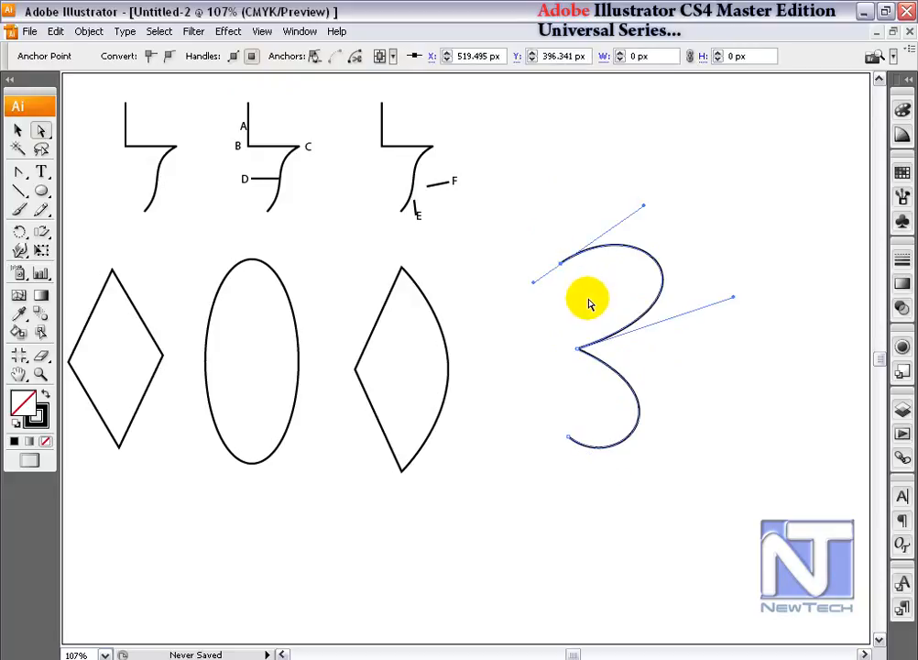
{"action": "left_click_drag", "start_coordinate": [558, 314], "coordinate": [591, 371]}
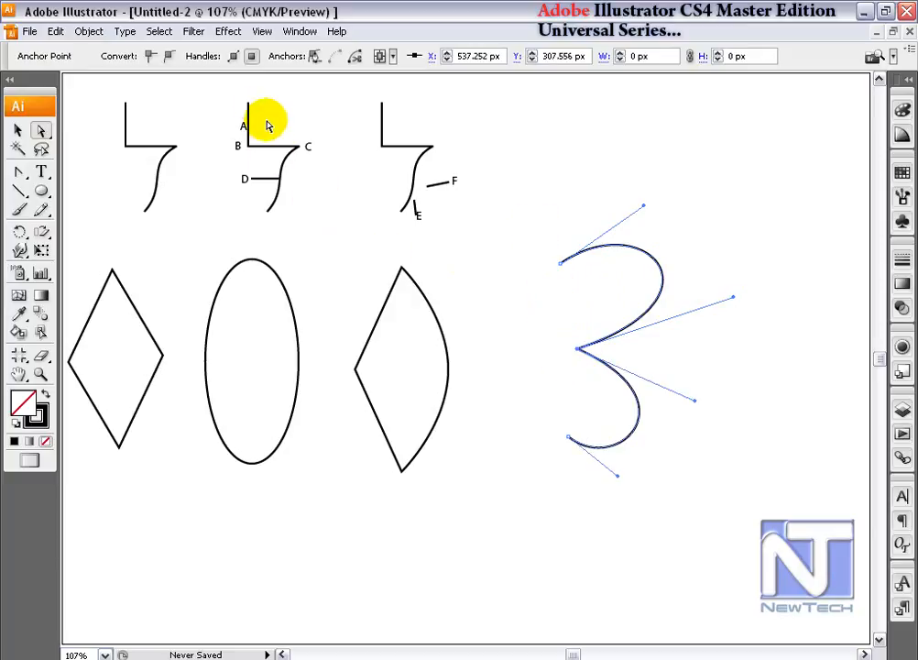
{"action": "left_click", "coordinate": [549, 249]}
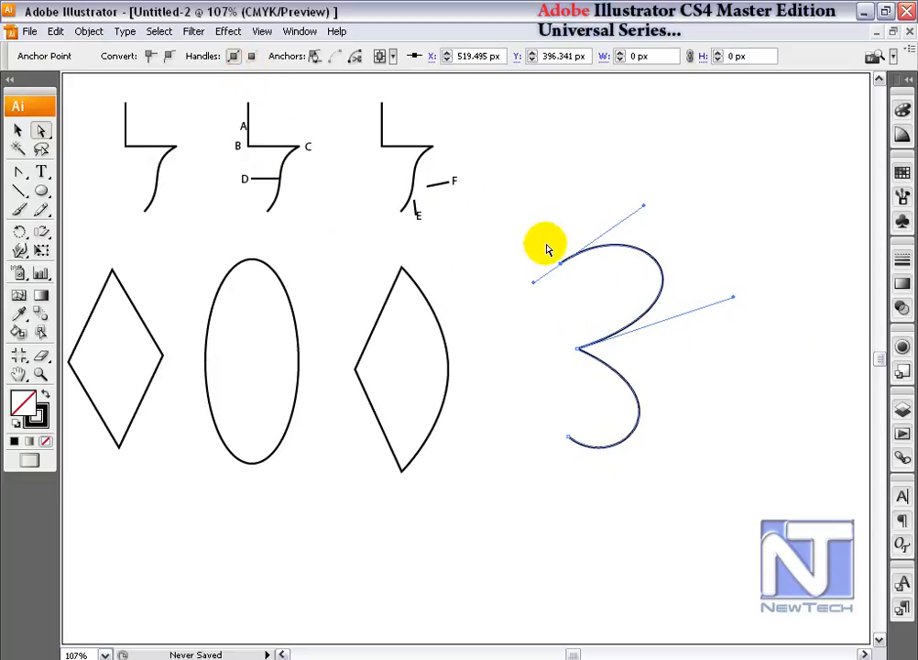
{"action": "left_click_drag", "start_coordinate": [563, 329], "coordinate": [594, 377]}
{"action": "left_click", "coordinate": [249, 58]}
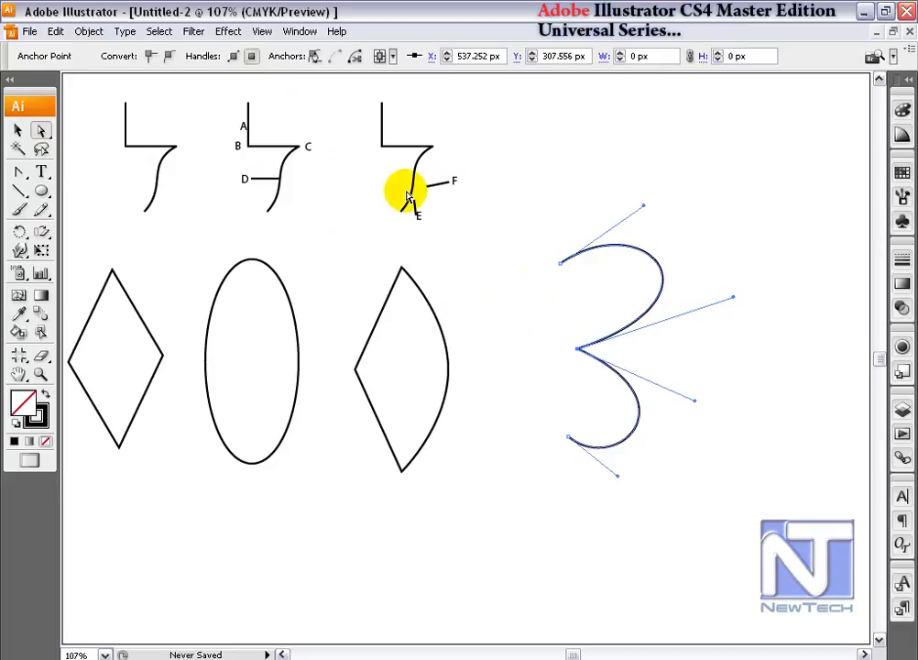
Step: Select the upper and middle anchor points together and show handles for multiple selected anchor points
{"action": "left_click_drag", "start_coordinate": [538, 240], "coordinate": [616, 398]}
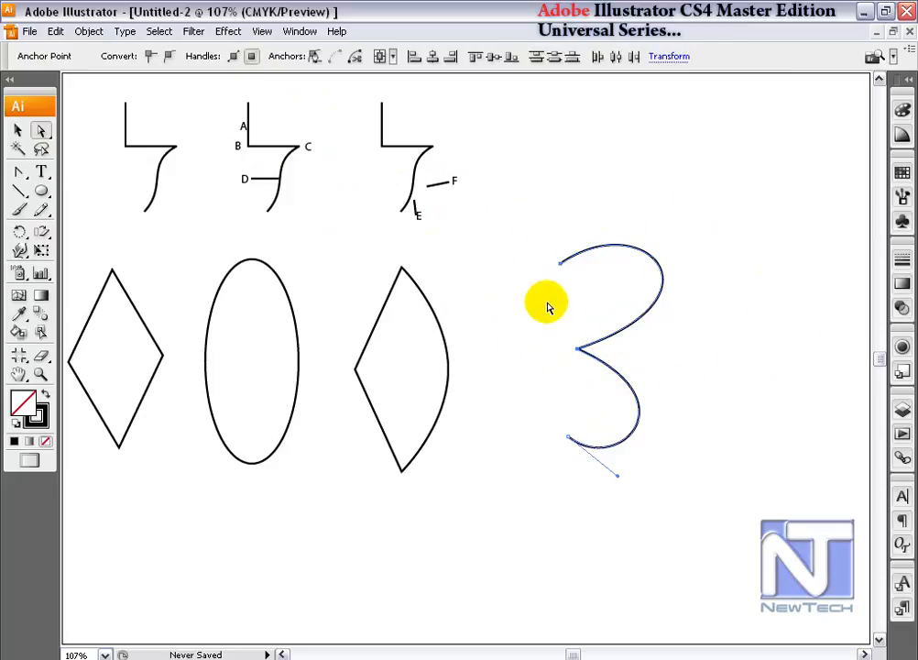
{"action": "left_click_drag", "start_coordinate": [541, 249], "coordinate": [585, 362]}
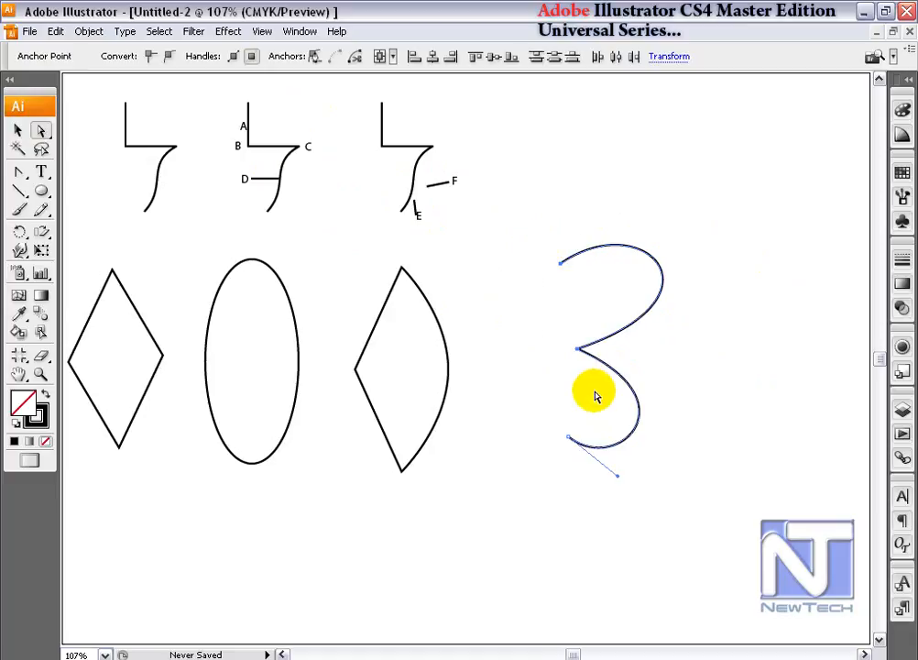
{"action": "left_click", "coordinate": [232, 58]}
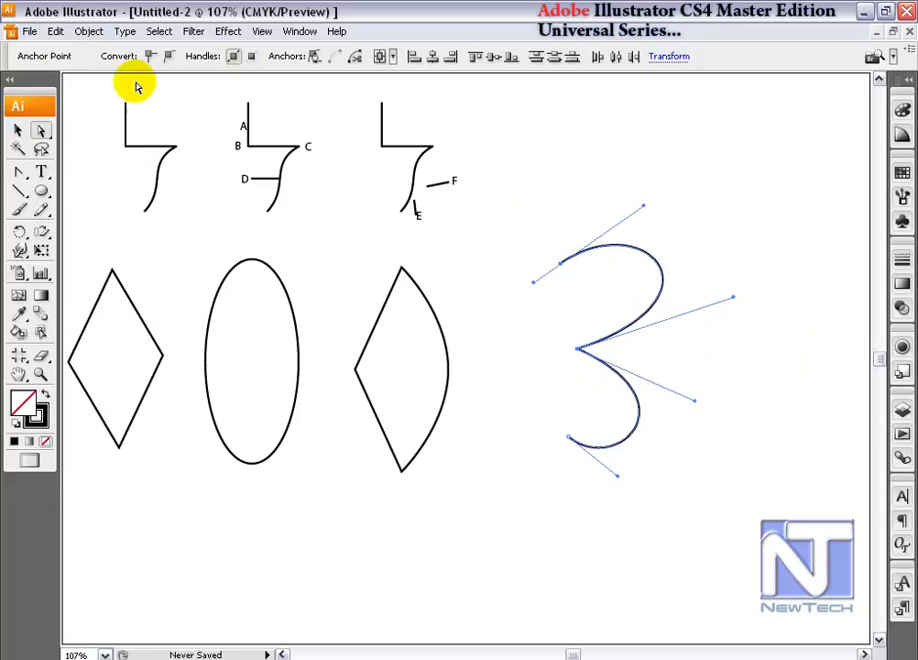
Step: Set the anchor point display to the second Anchors style in the Selection & Anchor Display preferences and apply it
{"action": "left_click", "coordinate": [56, 32]}
{"action": "left_click", "coordinate": [142, 459]}
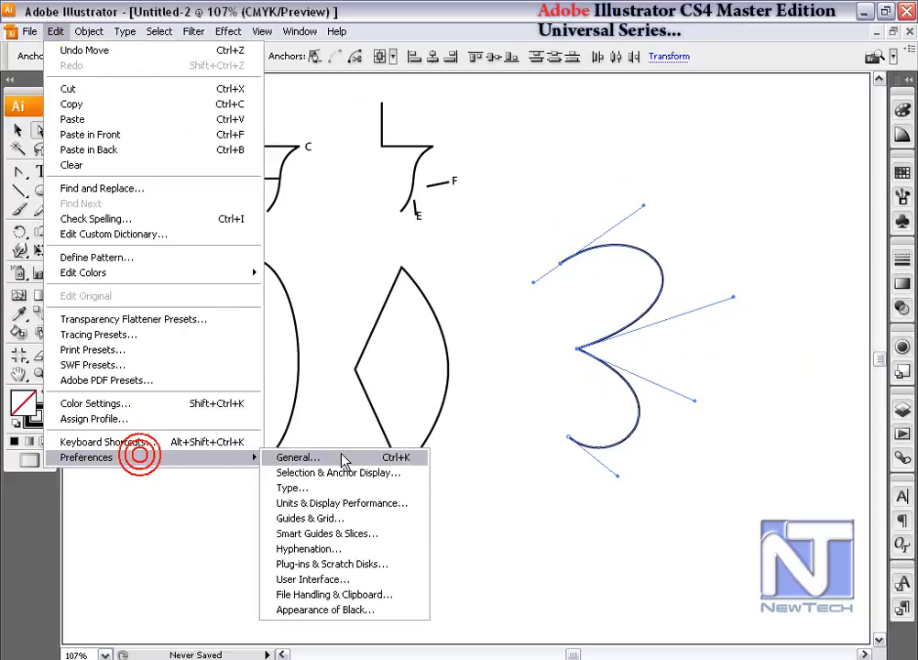
{"action": "left_click", "coordinate": [371, 476]}
{"action": "left_click_drag", "start_coordinate": [394, 244], "coordinate": [371, 110]}
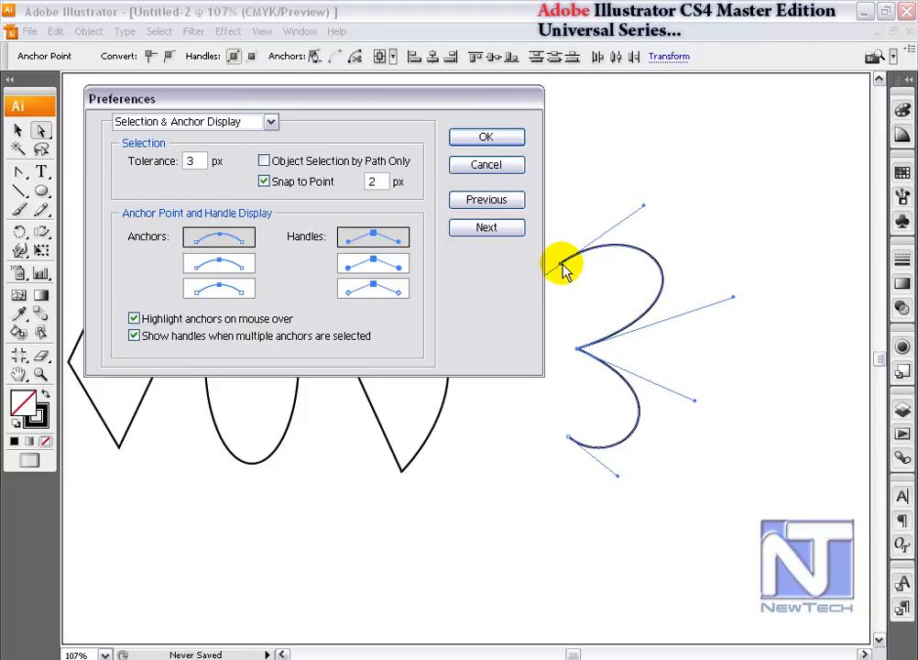
{"action": "left_click", "coordinate": [218, 264]}
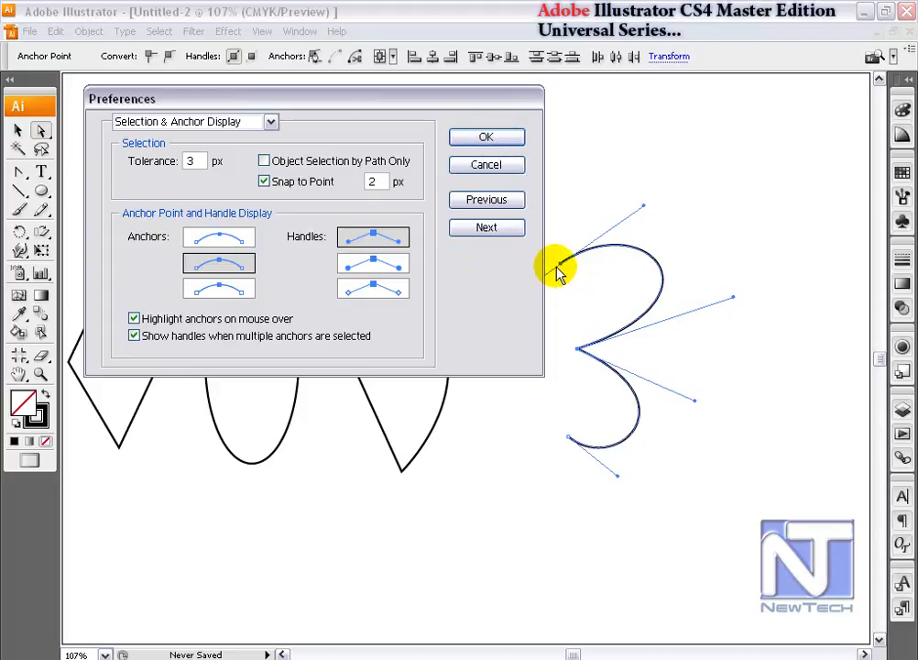
{"action": "left_click", "coordinate": [495, 137]}
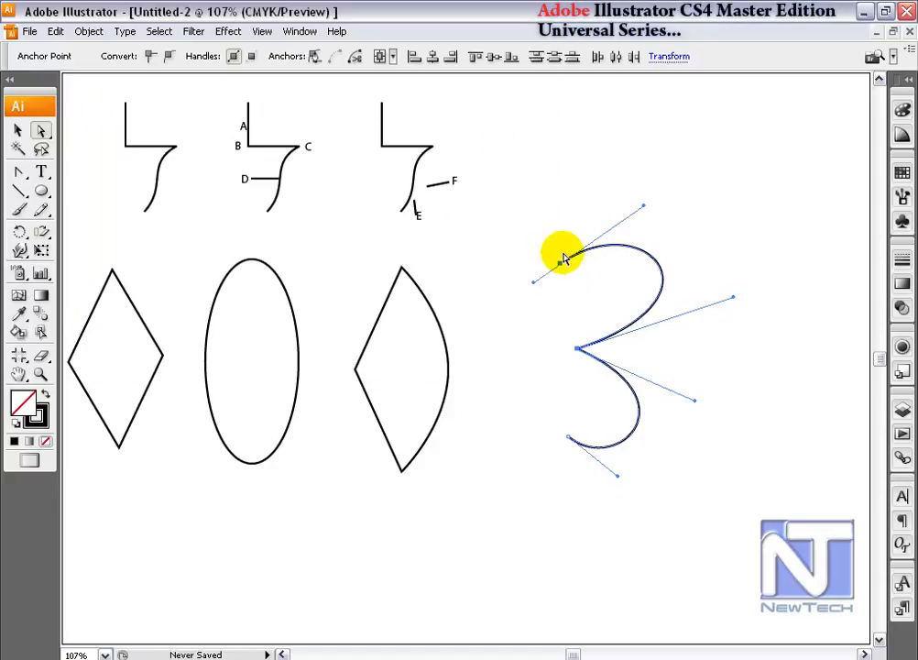
Step: Change the anchor point display to the third Anchors style in the preferences and apply it
{"action": "key", "text": "ctrl+k"}
{"action": "left_click", "coordinate": [215, 290]}
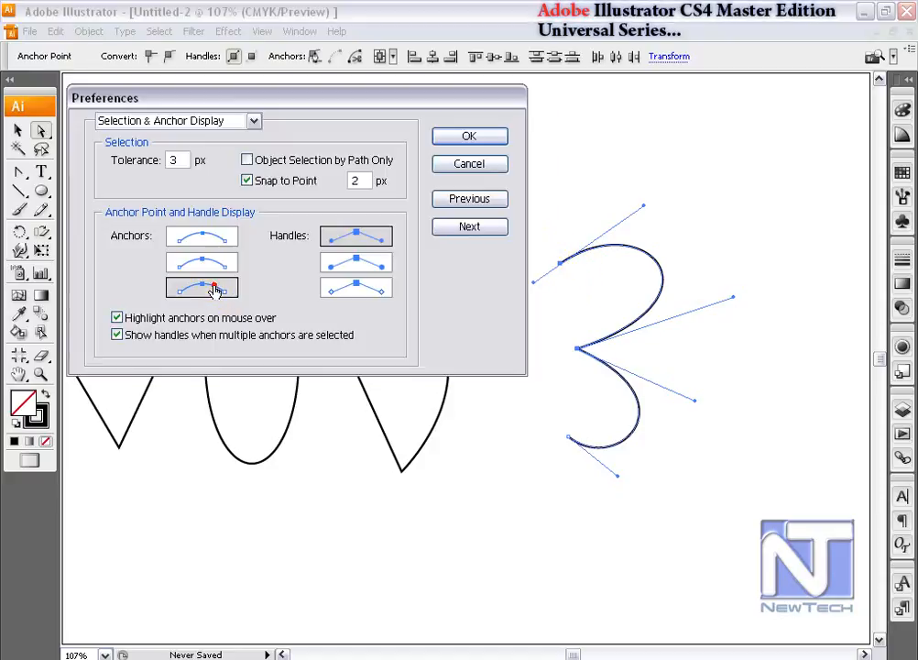
{"action": "left_click", "coordinate": [468, 137]}
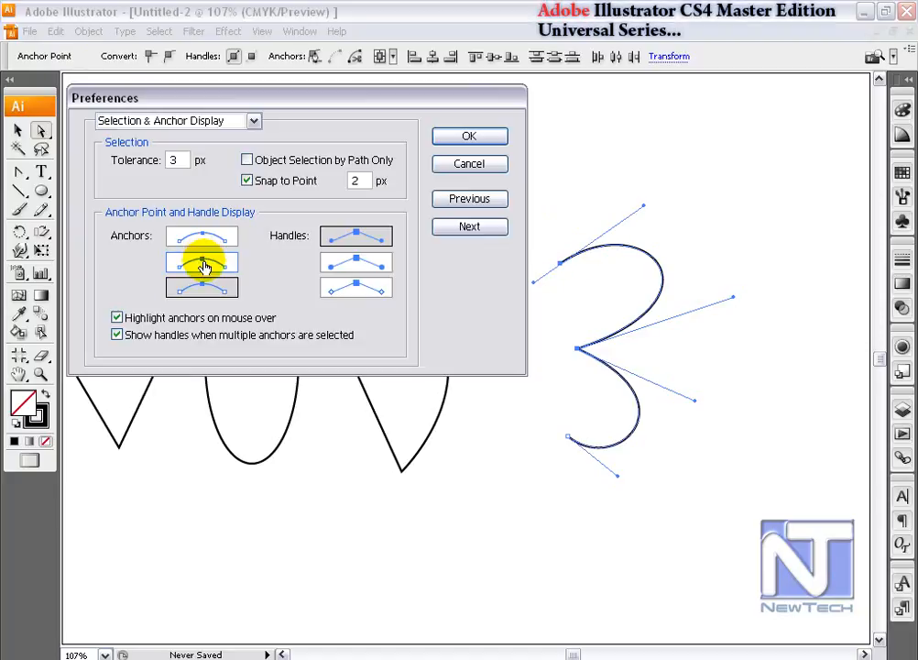
Step: In the Selection & Anchor Display preferences, restore the first Anchors style and choose the third Handles style with hollow diamond ends
{"action": "left_click", "coordinate": [204, 264]}
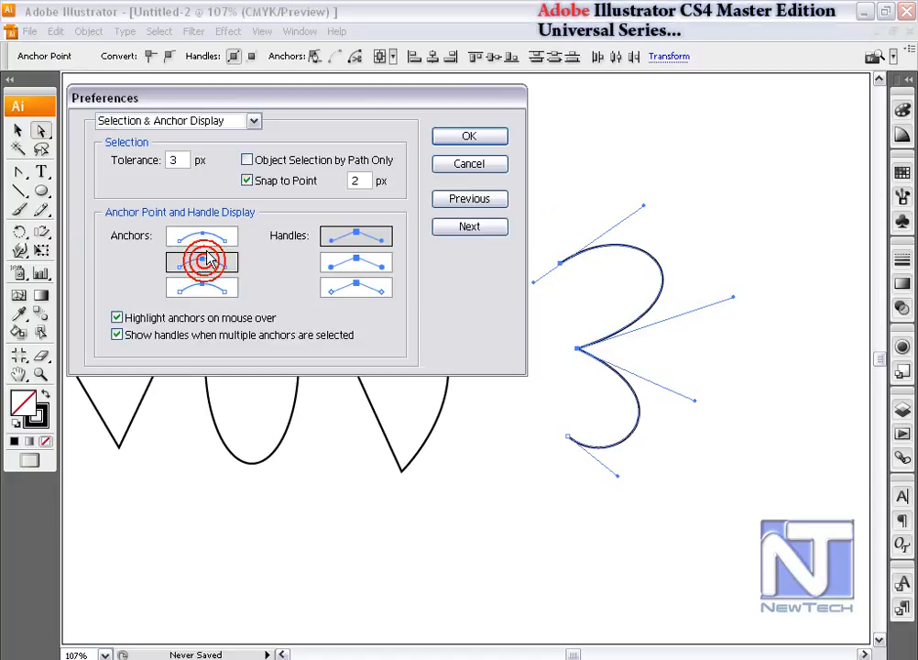
{"action": "left_click", "coordinate": [209, 238]}
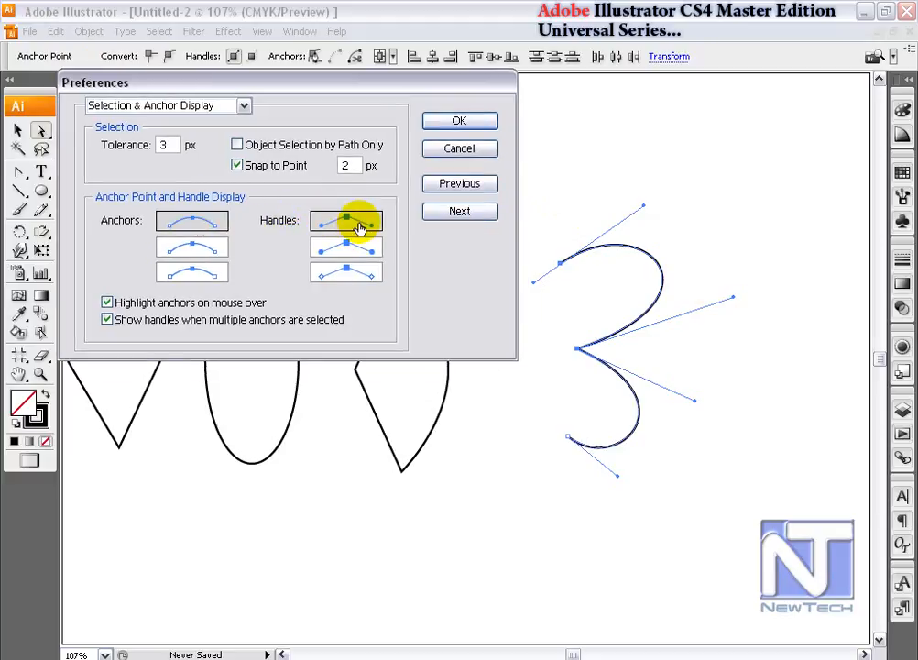
{"action": "left_click", "coordinate": [350, 228]}
{"action": "left_click", "coordinate": [346, 249]}
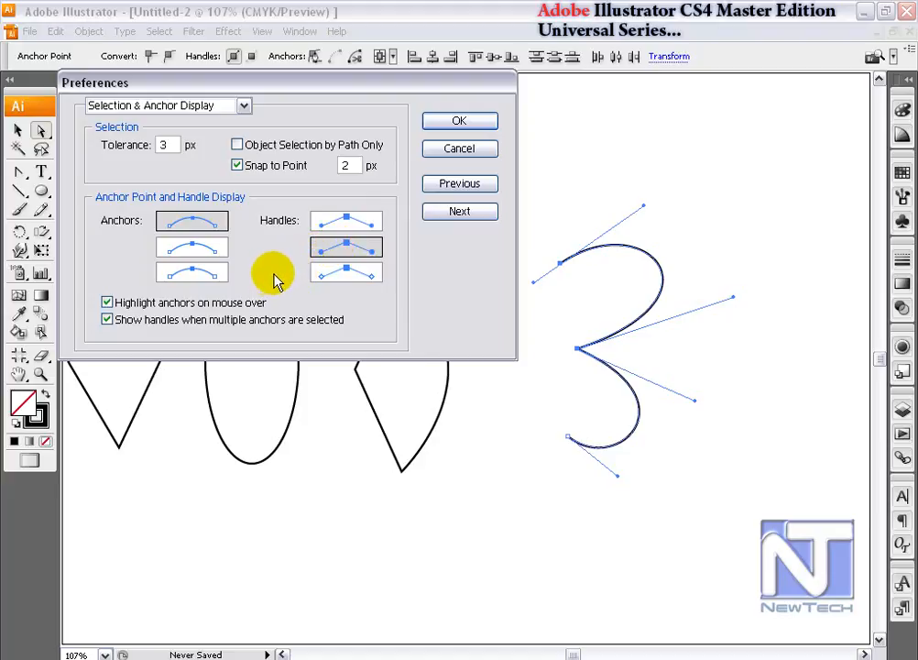
{"action": "left_click", "coordinate": [339, 269]}
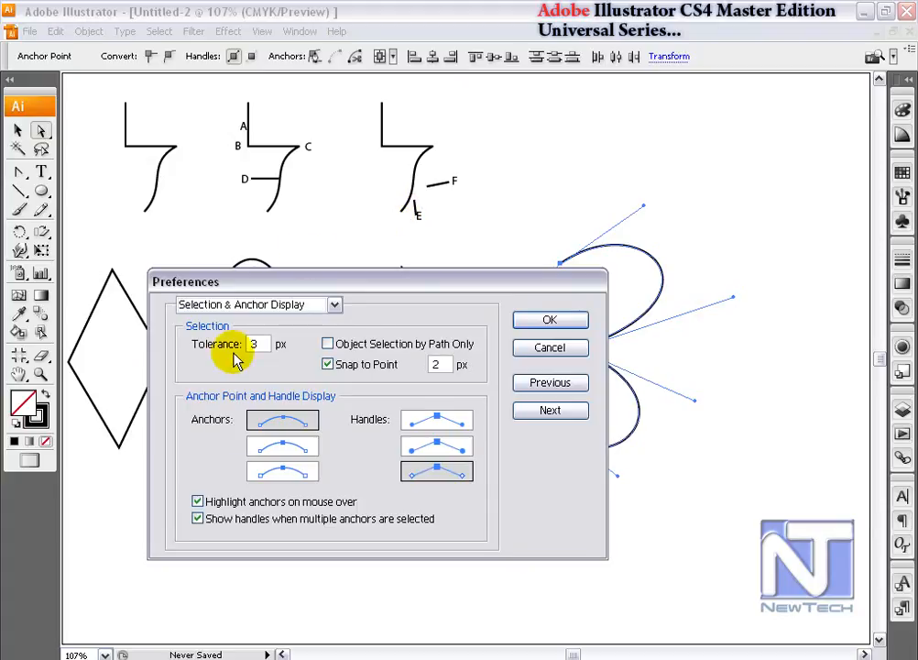
Step: Move the preferences dialog clear of the 3-shaped path and set the handle display back to the first Handles style
{"action": "left_click", "coordinate": [197, 519]}
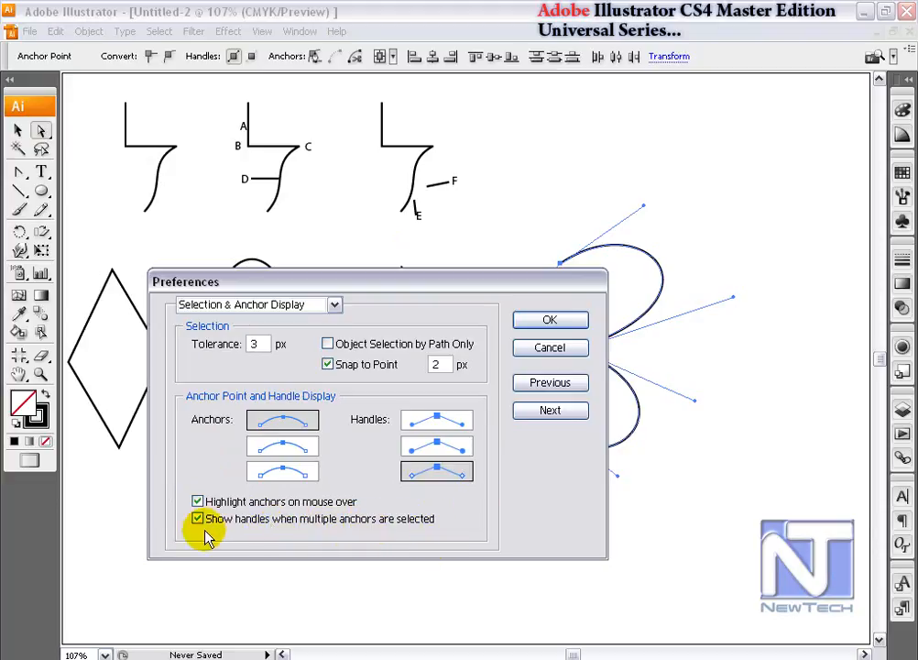
{"action": "left_click_drag", "start_coordinate": [537, 285], "coordinate": [428, 303]}
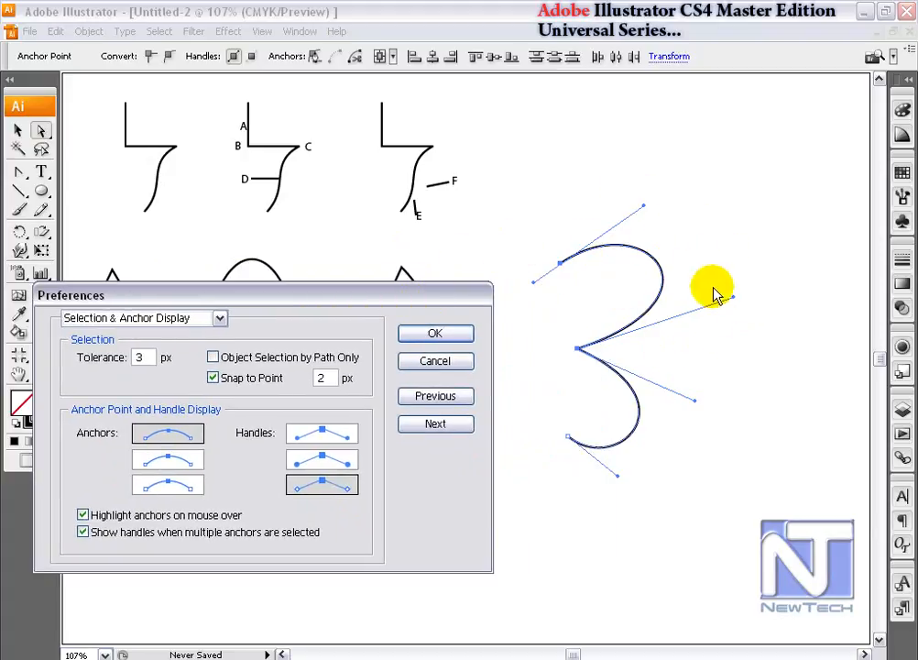
{"action": "left_click", "coordinate": [321, 433]}
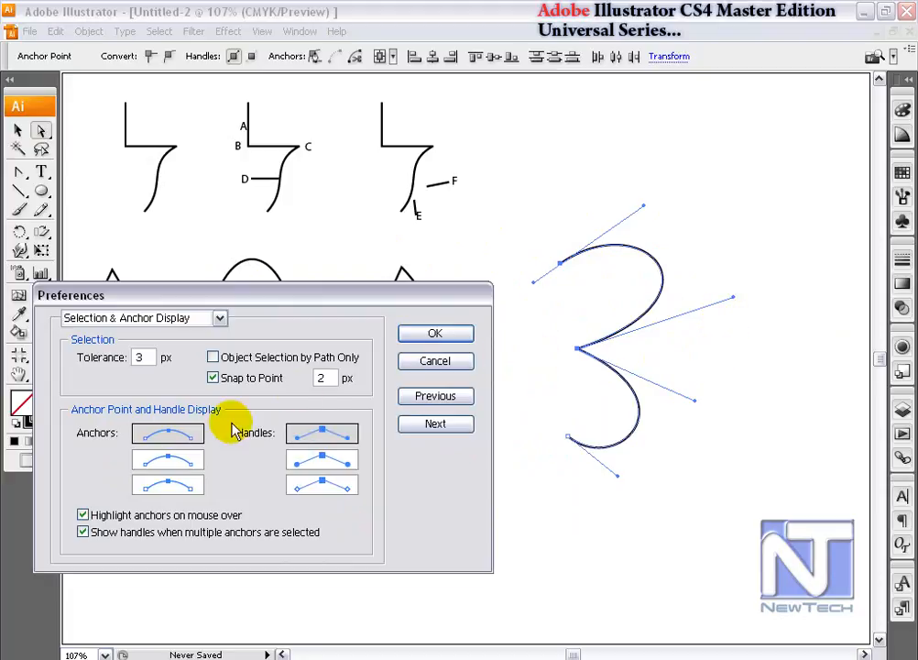